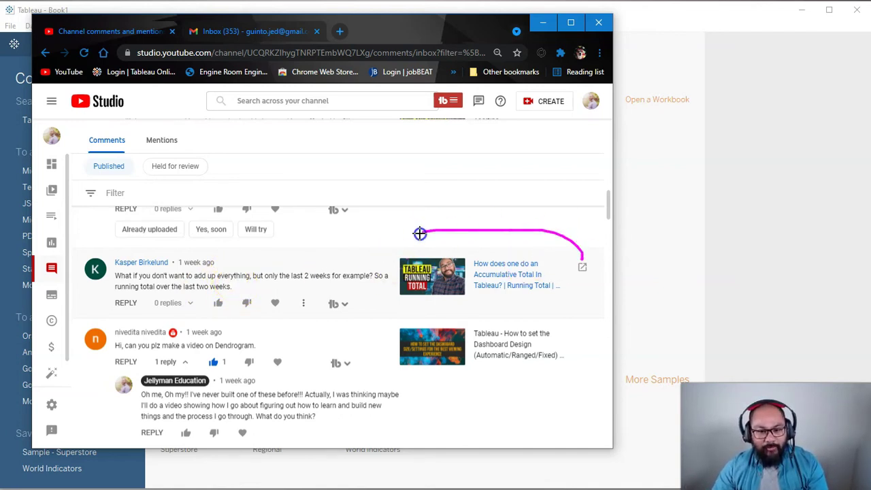
Drag Sample - Superstore Orders (4).csv from Downloads into Tableau to use as the data source
{"action": "mouse_move", "coordinate": [420, 233]}
{"action": "left_mouse_down"}
{"action": "mouse_move", "coordinate": [578, 300]}
{"action": "mouse_move", "coordinate": [505, 219]}
{"action": "left_mouse_up"}
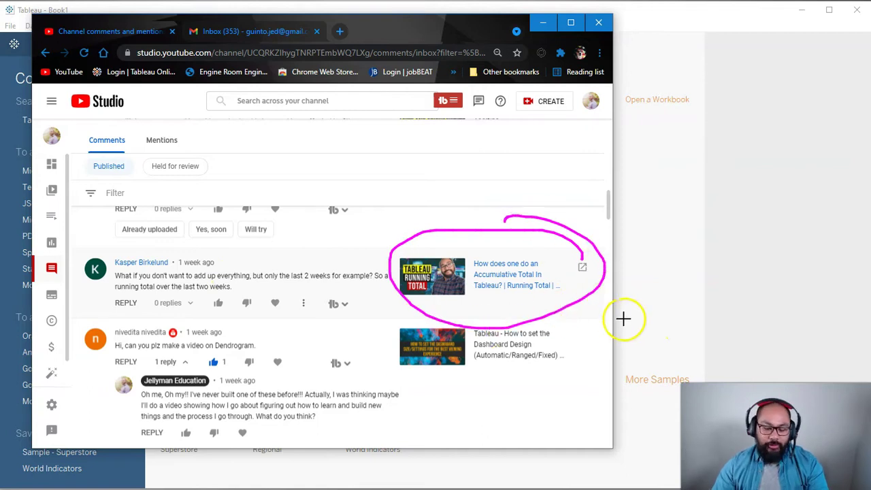
{"action": "key", "text": "Escape"}
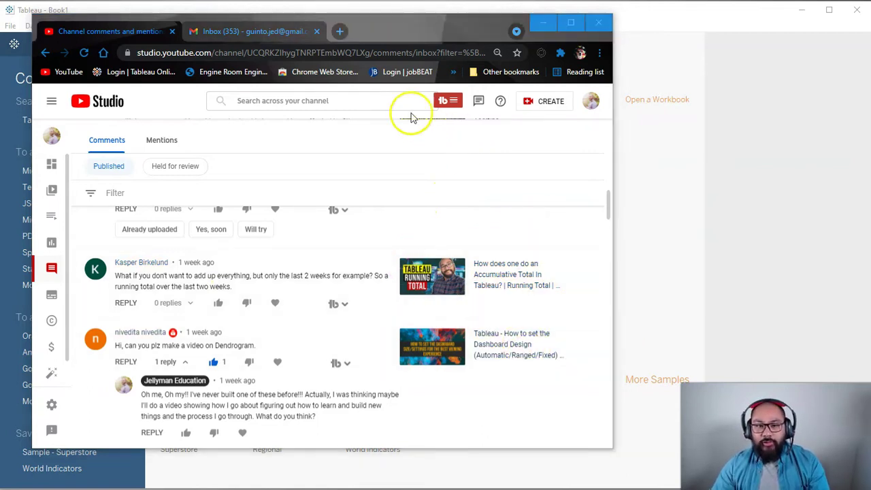
{"action": "key", "text": "super+Down"}
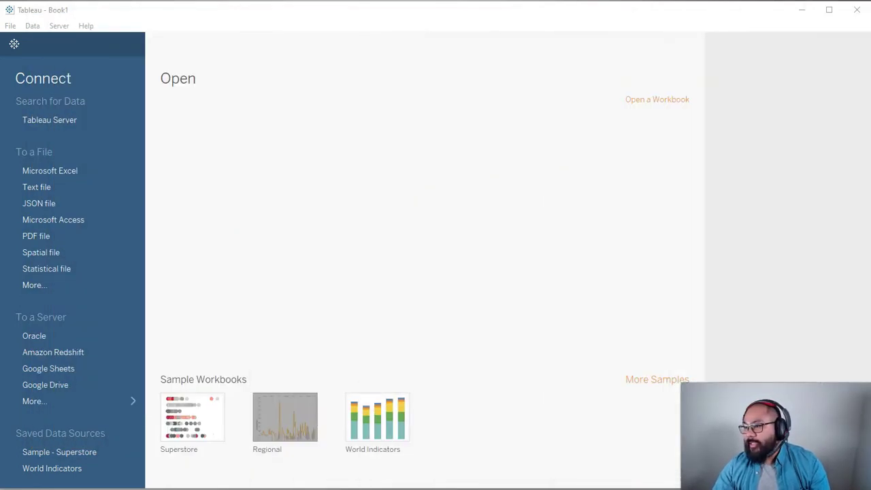
{"action": "key", "text": "alt+Tab"}
{"action": "left_click_drag", "start_coordinate": [810, 31], "coordinate": [783, 24]}
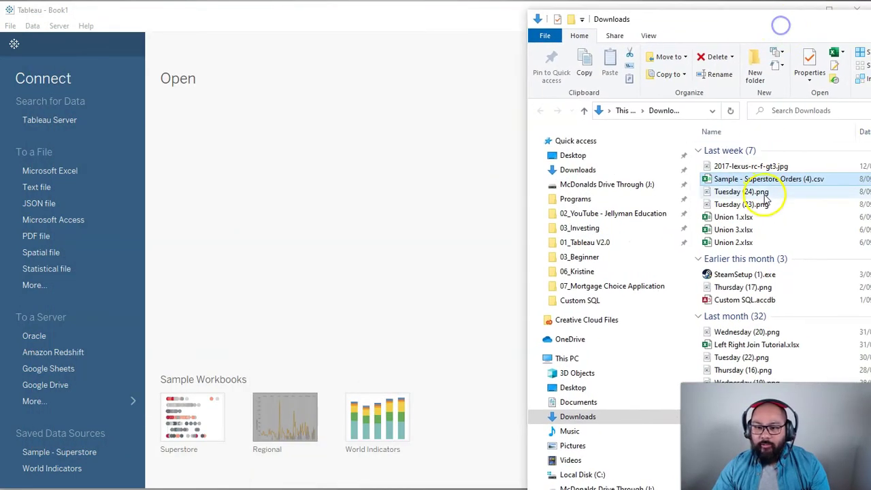
{"action": "left_click_drag", "start_coordinate": [764, 179], "coordinate": [352, 207]}
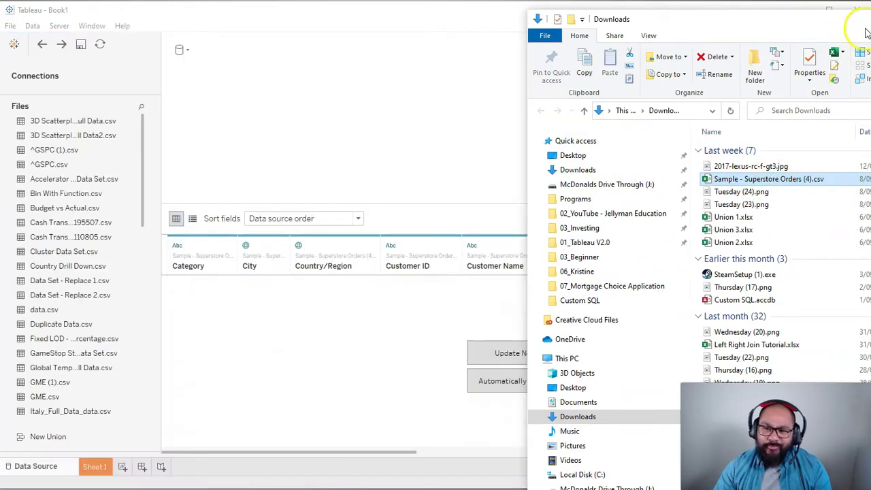
{"action": "key", "text": "super+Down"}
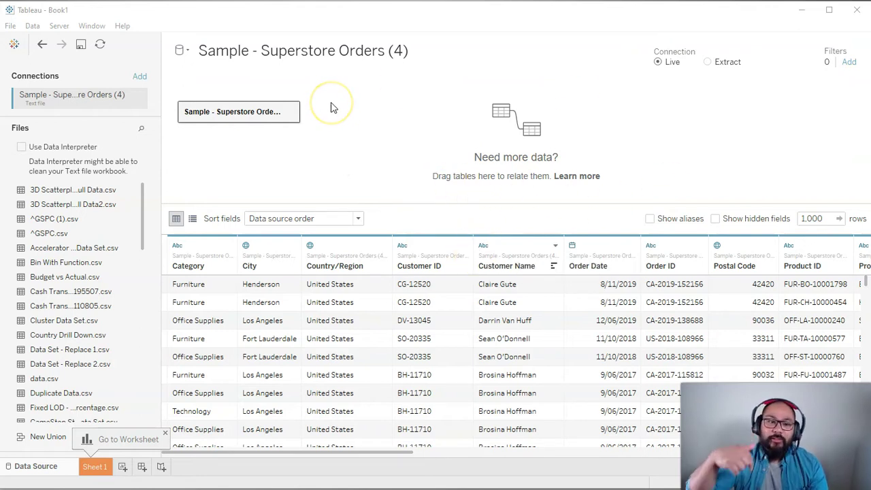
On Sheet 1, plot SUM(Sales) on Rows against YEAR(Order Date) as a 2017–2020 line chart
{"action": "left_click", "coordinate": [95, 467]}
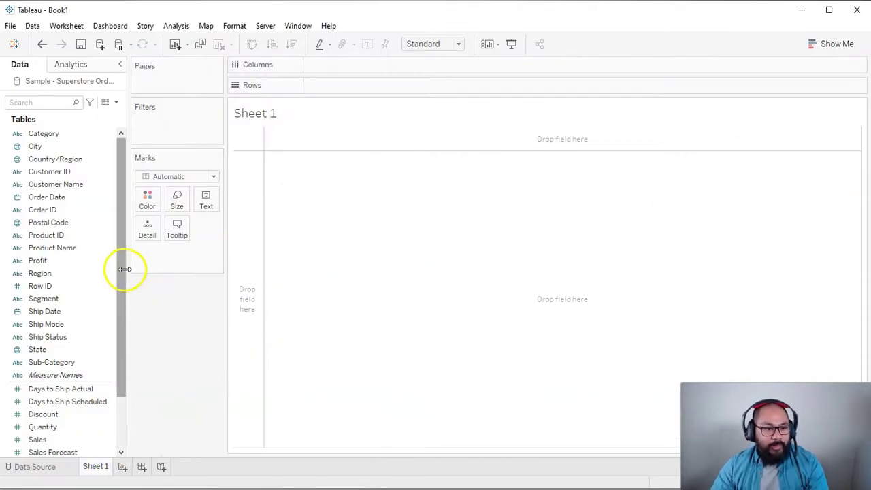
{"action": "left_click_drag", "start_coordinate": [125, 268], "coordinate": [155, 223]}
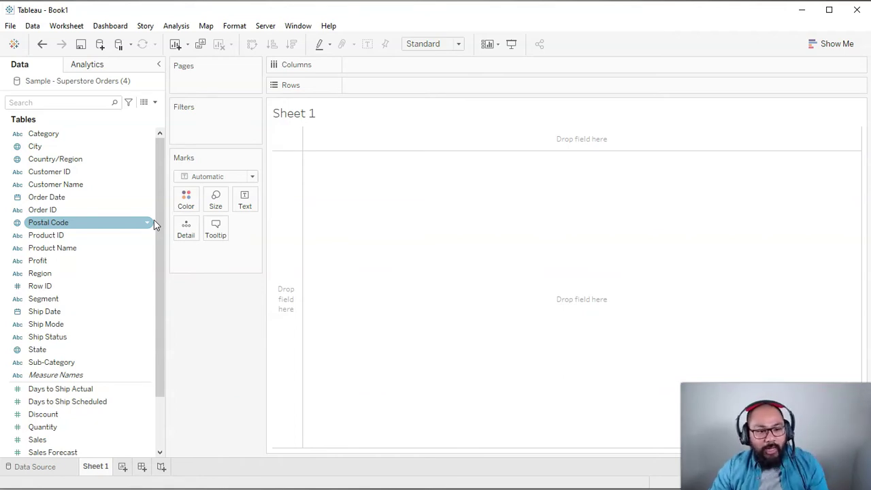
{"action": "left_click", "coordinate": [109, 187]}
{"action": "left_click", "coordinate": [57, 197]}
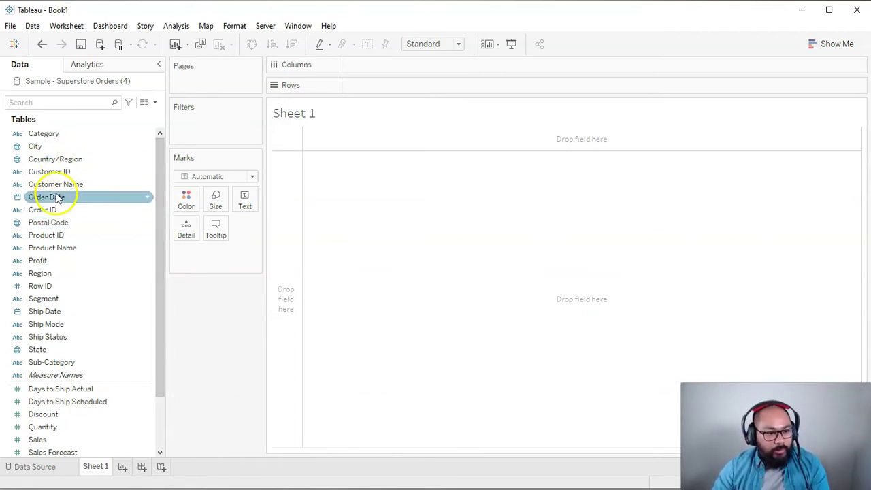
{"action": "left_click", "coordinate": [57, 197]}
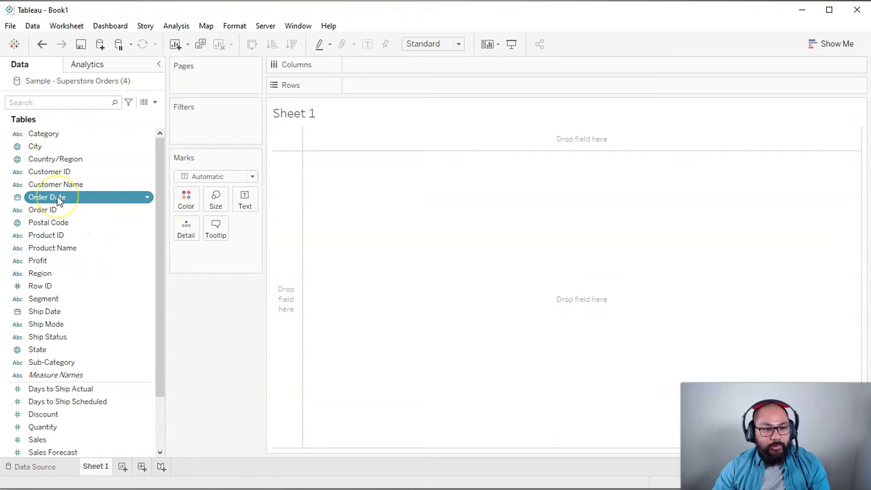
{"action": "double_click", "coordinate": [58, 198]}
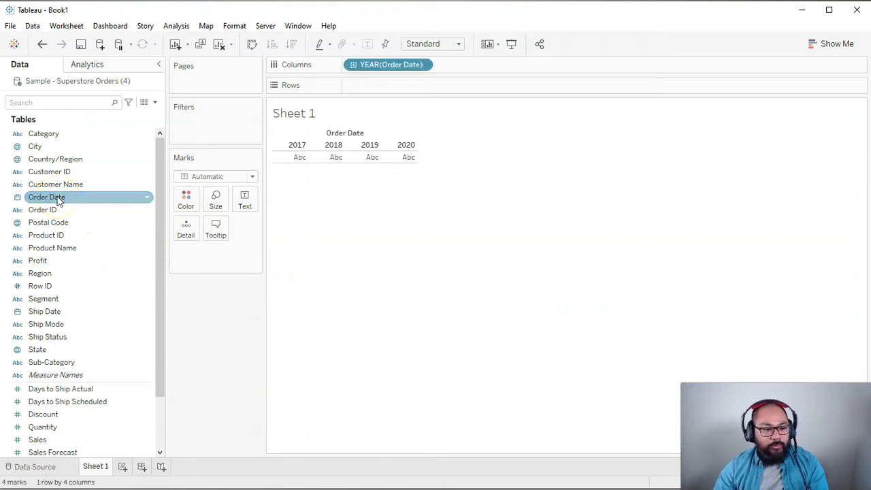
{"action": "left_click", "coordinate": [55, 439]}
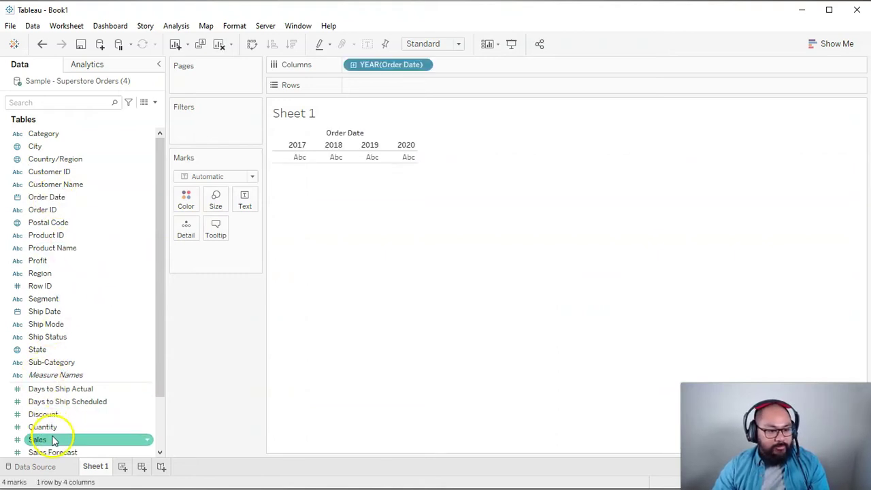
{"action": "double_click", "coordinate": [54, 440]}
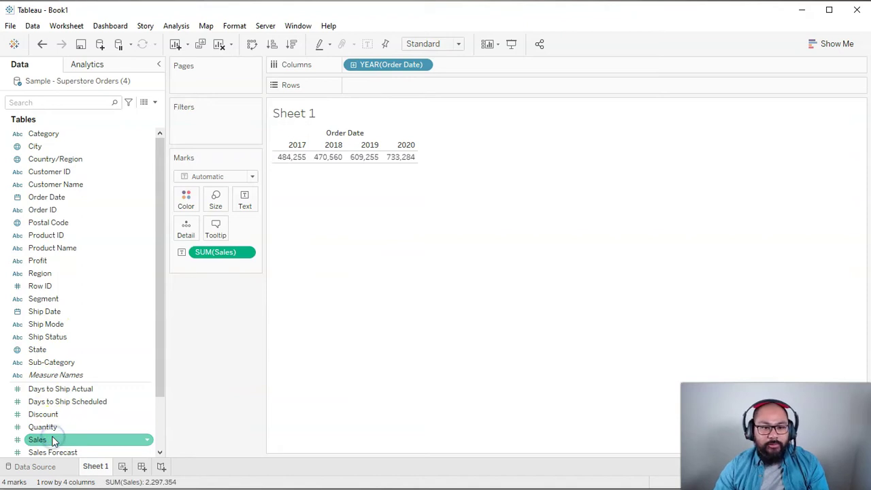
{"action": "left_click_drag", "start_coordinate": [220, 251], "coordinate": [393, 83]}
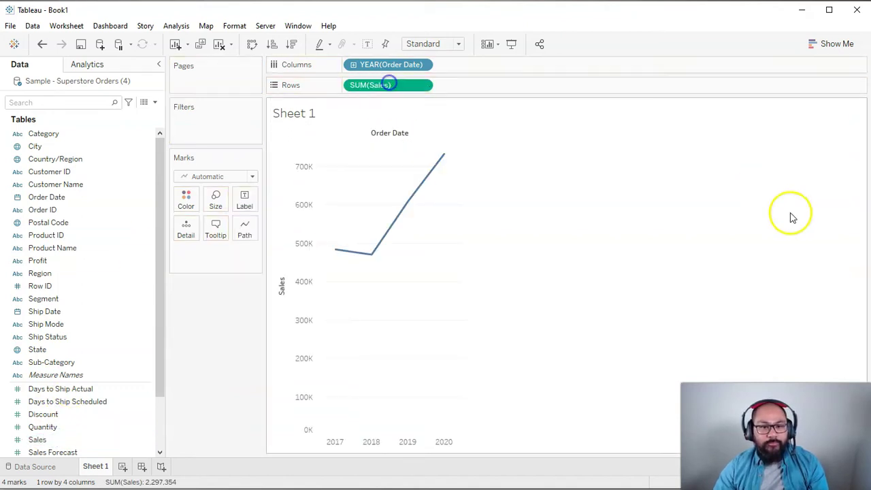
Change the mark type of the yearly sales chart to Bar
{"action": "left_click", "coordinate": [220, 176]}
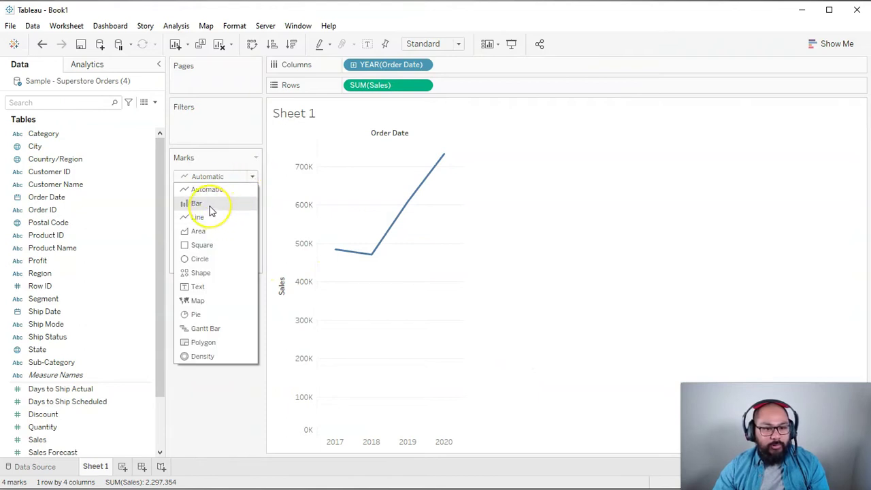
{"action": "left_click", "coordinate": [196, 203]}
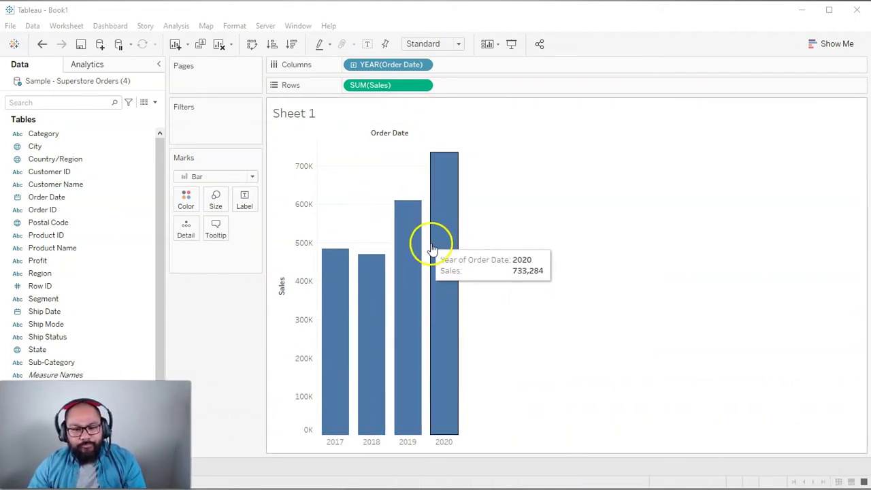
Switch Order Date to continuous Month and select the November and December 2020 bars
{"action": "right_click", "coordinate": [376, 64]}
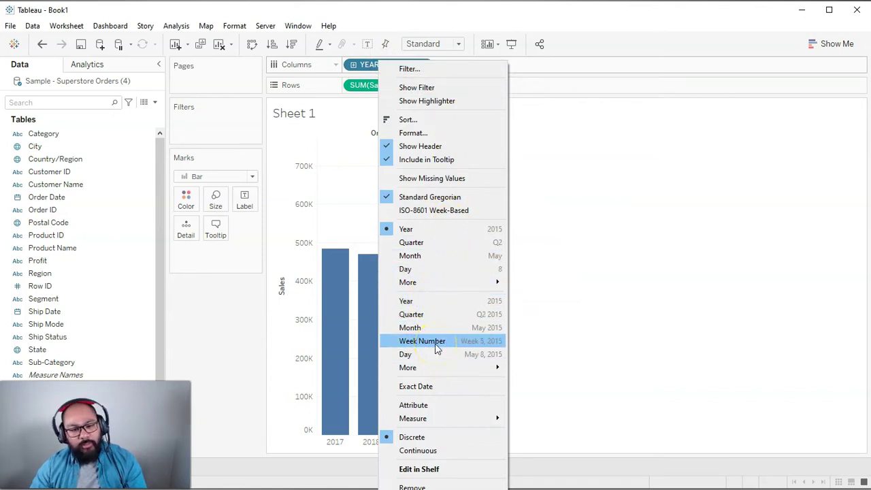
{"action": "left_click", "coordinate": [412, 327]}
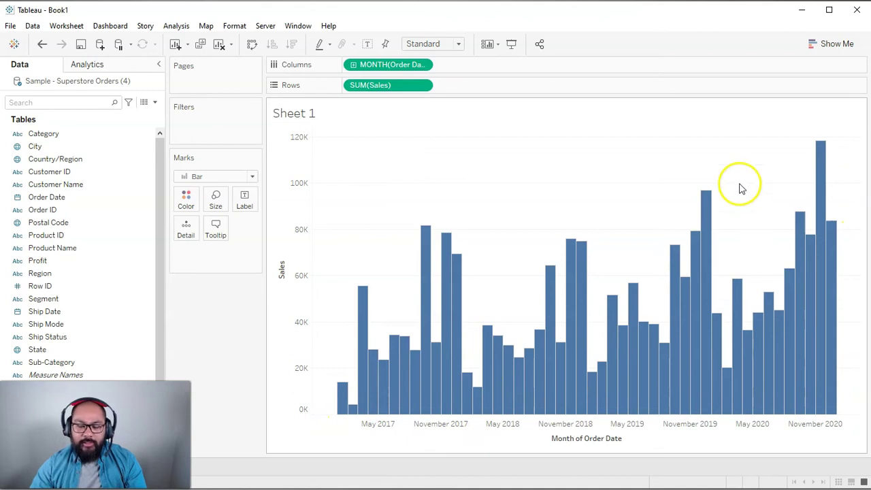
{"action": "left_click_drag", "start_coordinate": [834, 158], "coordinate": [820, 273]}
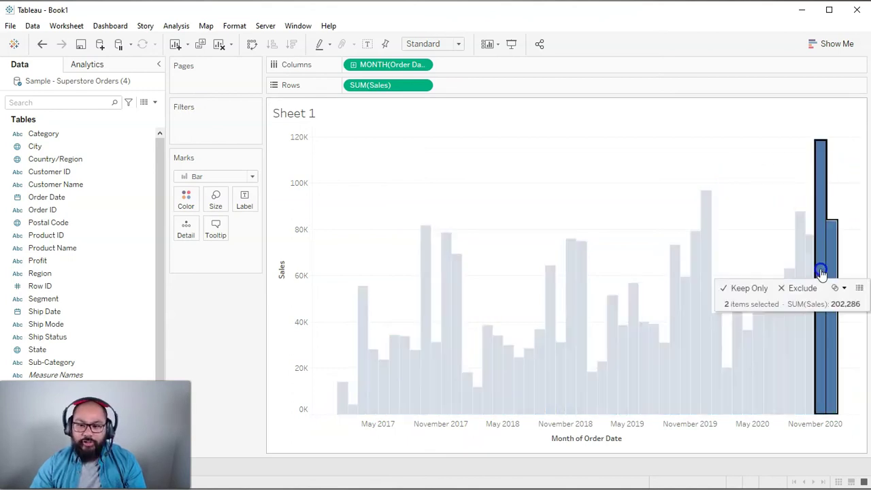
{"action": "left_click", "coordinate": [741, 175]}
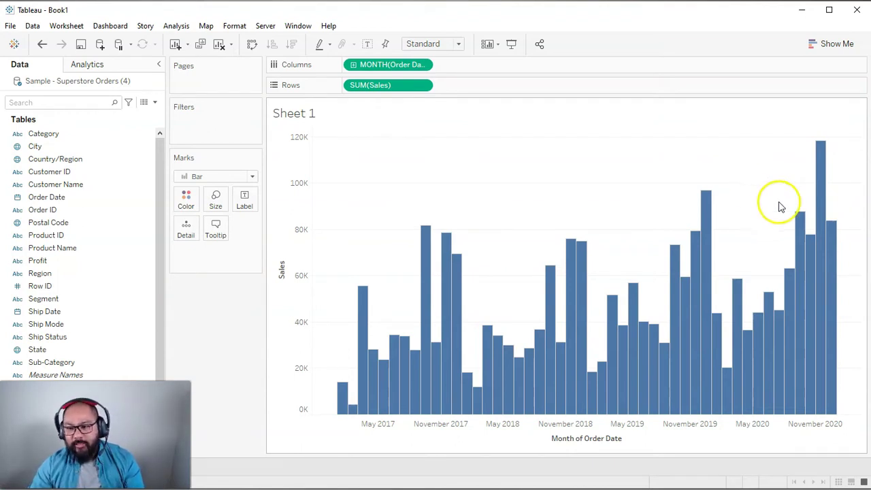
{"action": "left_click_drag", "start_coordinate": [834, 191], "coordinate": [820, 267]}
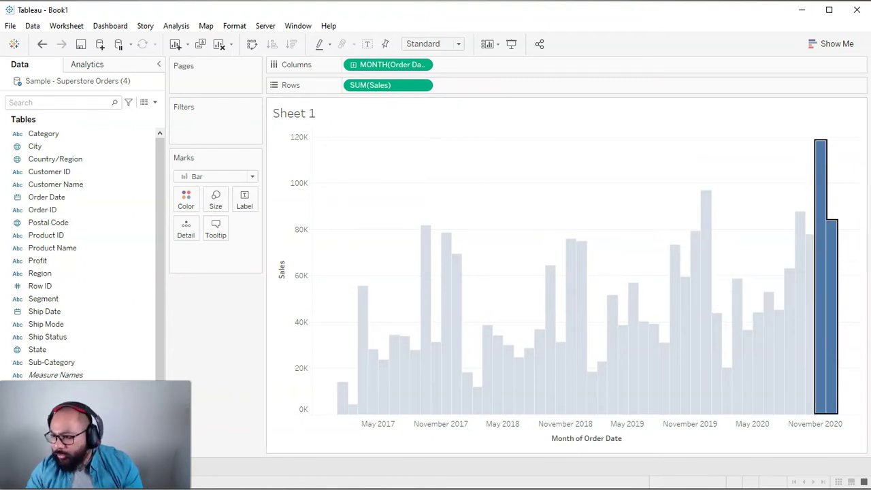
Switch the dates to weekly bars and add a Years filter on Order Date keeping only 2020
{"action": "right_click", "coordinate": [381, 65]}
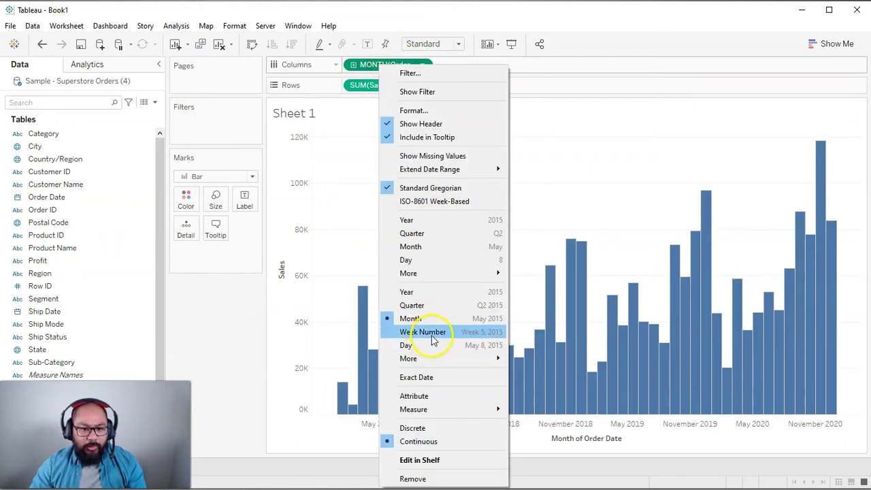
{"action": "left_click", "coordinate": [423, 332]}
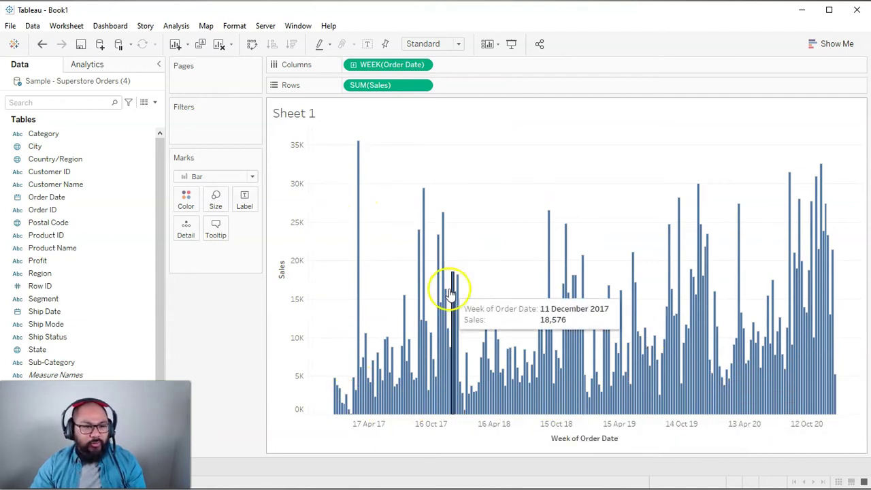
{"action": "left_click", "coordinate": [41, 198]}
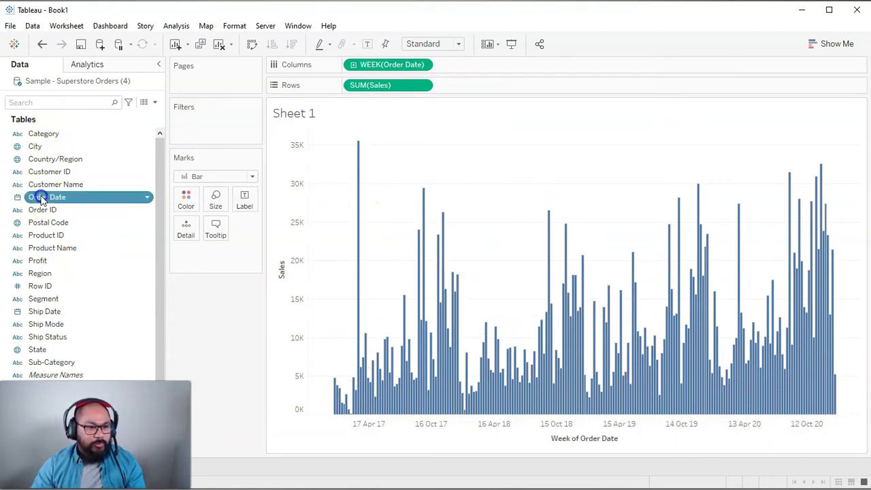
{"action": "left_click_drag", "start_coordinate": [41, 197], "coordinate": [194, 129]}
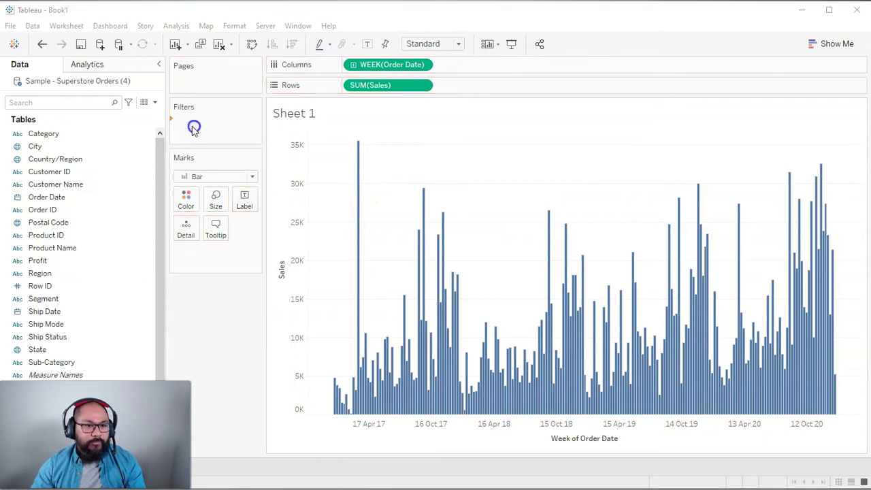
{"action": "left_click", "coordinate": [381, 180]}
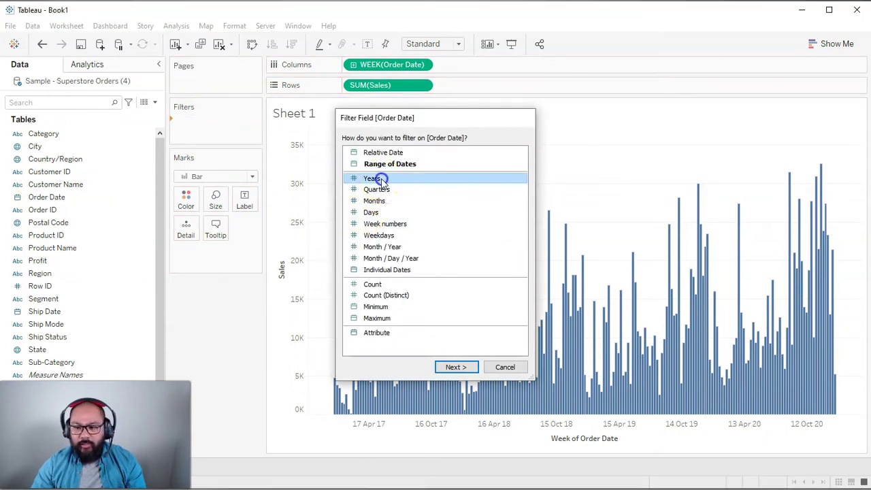
{"action": "left_click", "coordinate": [380, 180]}
{"action": "left_click", "coordinate": [541, 409]}
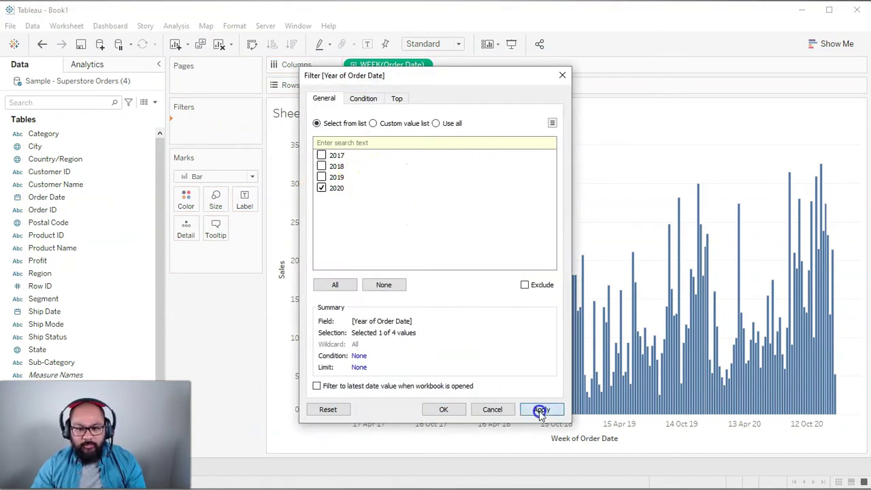
{"action": "left_click", "coordinate": [451, 409]}
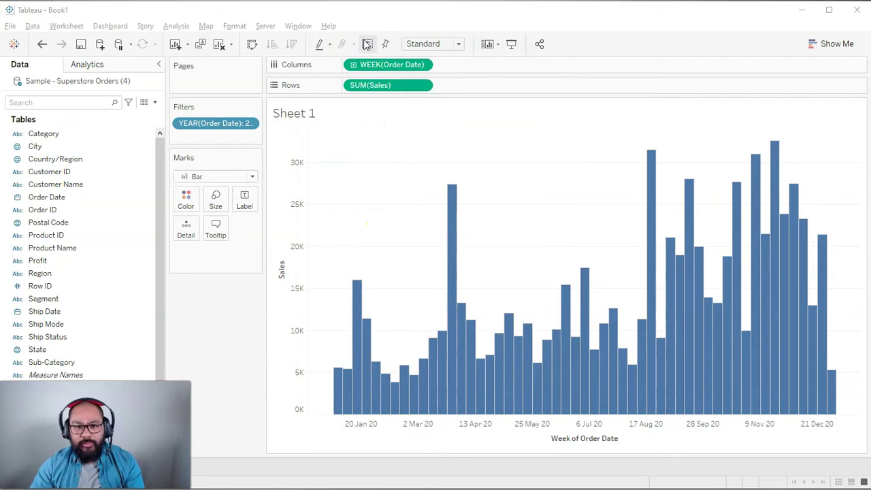
Label each weekly bar with its sales value and filter Order Date months to July–December
{"action": "left_click", "coordinate": [367, 43]}
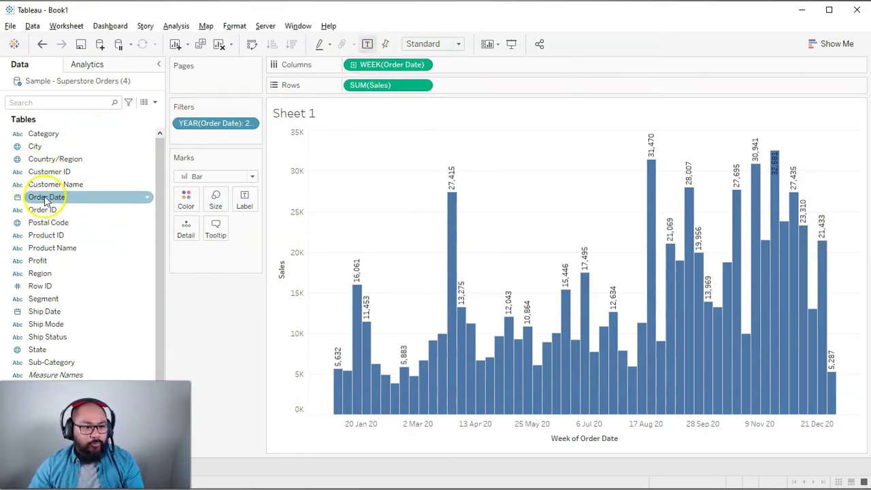
{"action": "left_click_drag", "start_coordinate": [53, 196], "coordinate": [194, 134]}
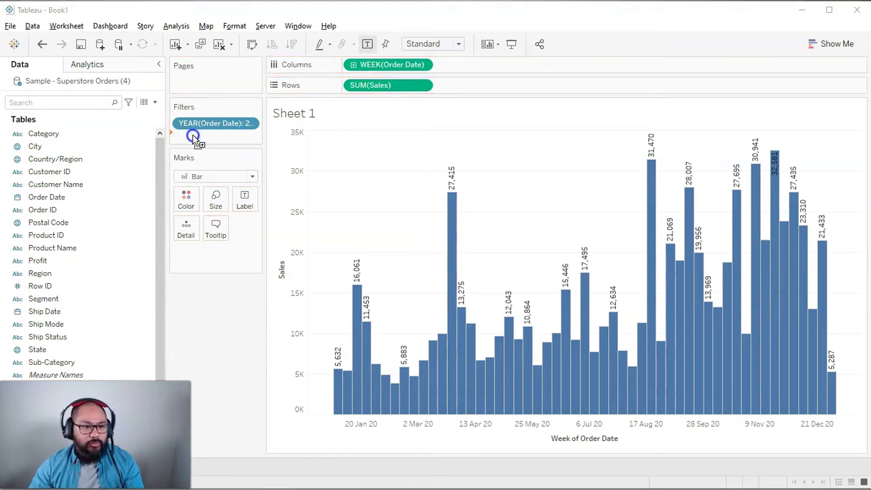
{"action": "double_click", "coordinate": [372, 201]}
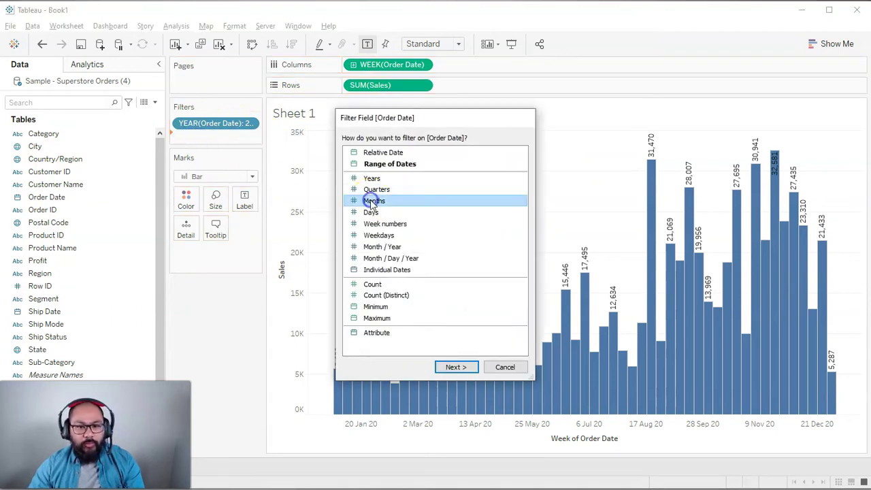
{"action": "scroll", "coordinate": [361, 246], "scroll_direction": "down", "scroll_amount": 1}
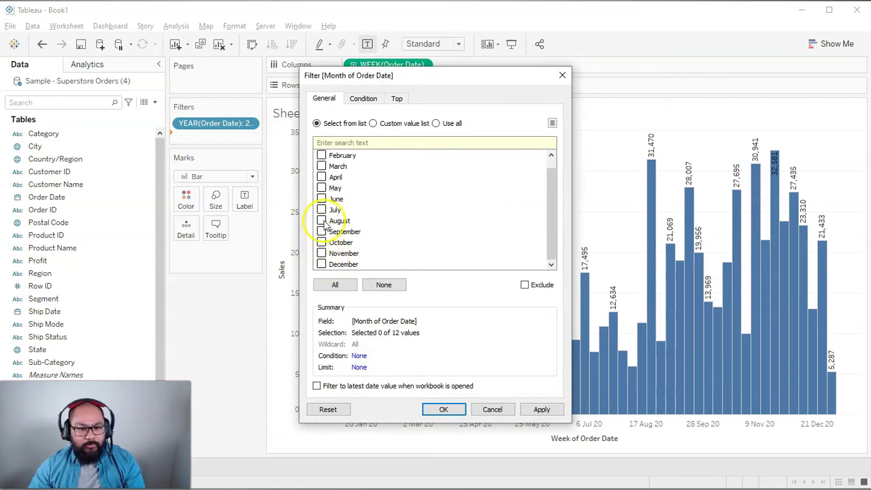
{"action": "left_click_drag", "start_coordinate": [332, 210], "coordinate": [343, 263]}
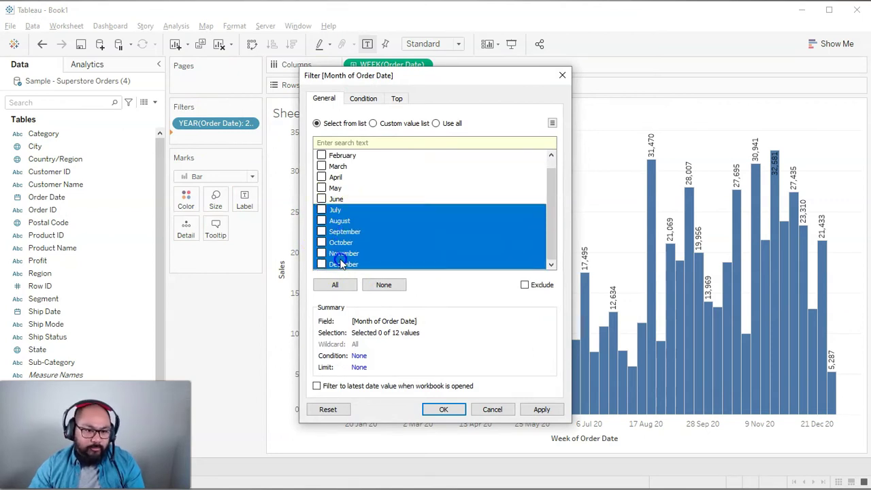
{"action": "left_click", "coordinate": [321, 211]}
{"action": "left_click", "coordinate": [442, 409]}
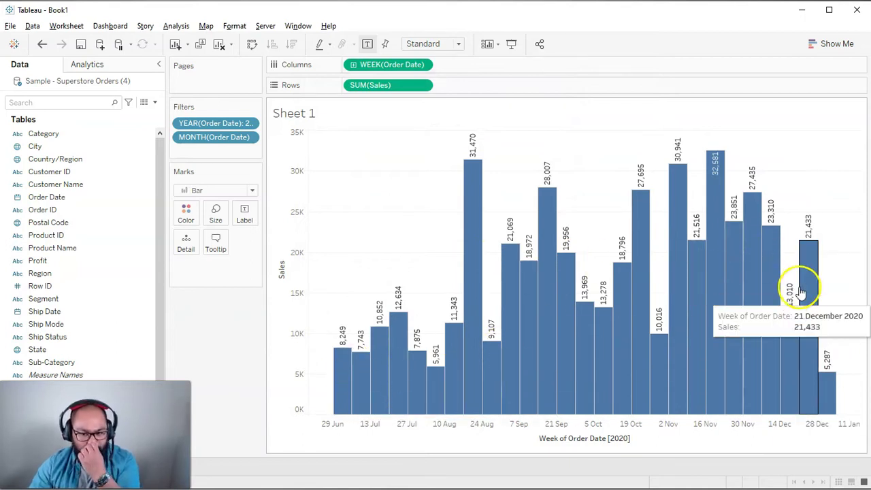
{"action": "left_click_drag", "start_coordinate": [831, 277], "coordinate": [802, 394]}
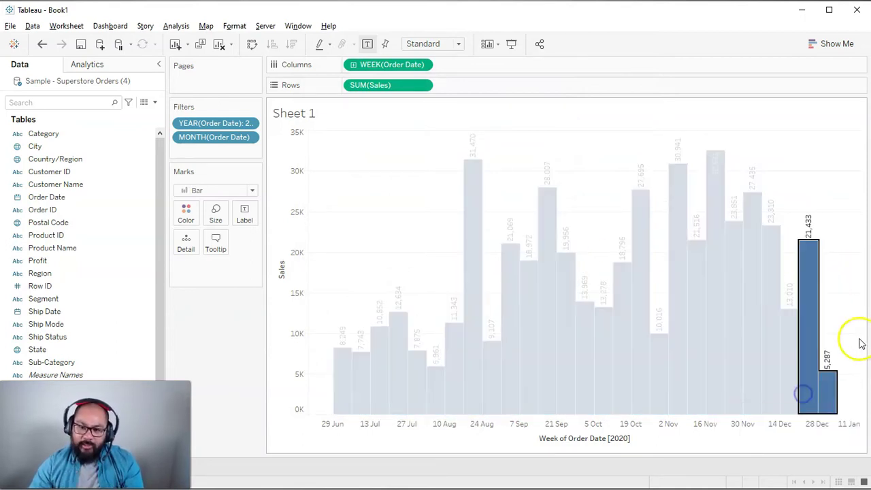
{"action": "left_click", "coordinate": [836, 305]}
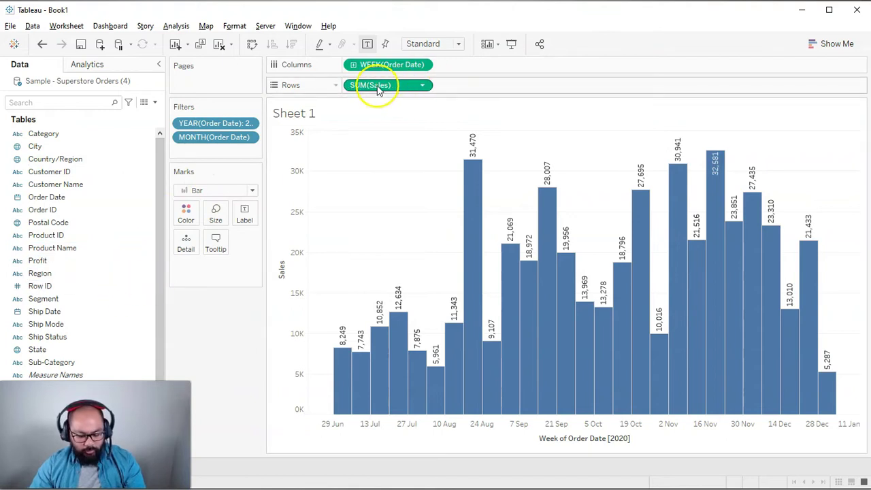
Duplicate SUM(Sales) on Rows and make the second pane a Running Total, reaching 476,356
{"action": "left_click_drag", "start_coordinate": [379, 91], "coordinate": [482, 87]}
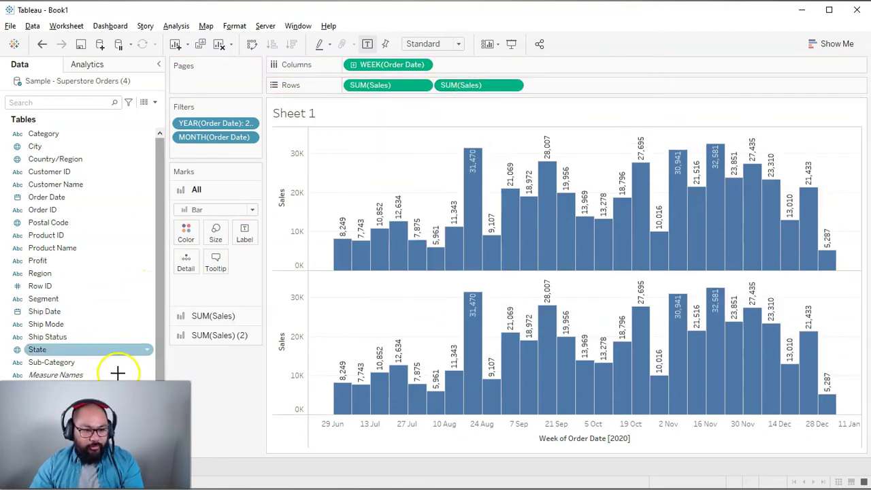
{"action": "mouse_move", "coordinate": [117, 371]}
{"action": "left_mouse_down"}
{"action": "mouse_move", "coordinate": [78, 261]}
{"action": "mouse_move", "coordinate": [133, 266]}
{"action": "mouse_move", "coordinate": [118, 285]}
{"action": "mouse_move", "coordinate": [455, 124]}
{"action": "left_mouse_up"}
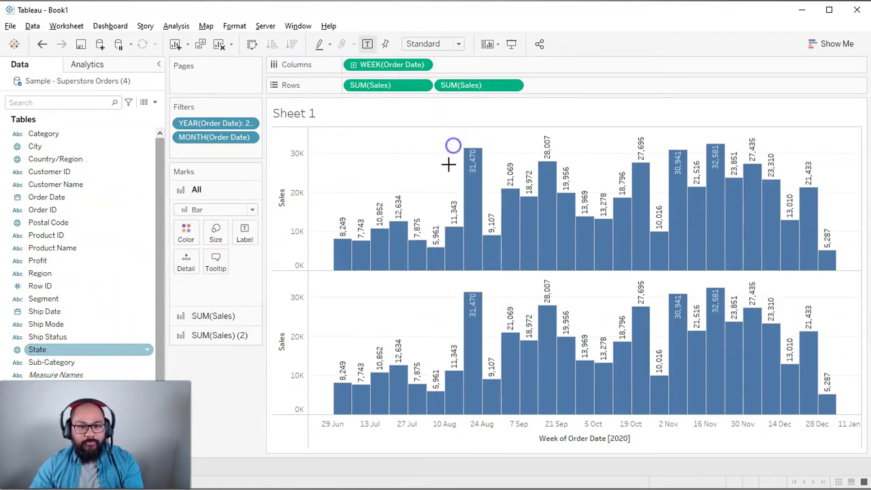
{"action": "right_click", "coordinate": [472, 91]}
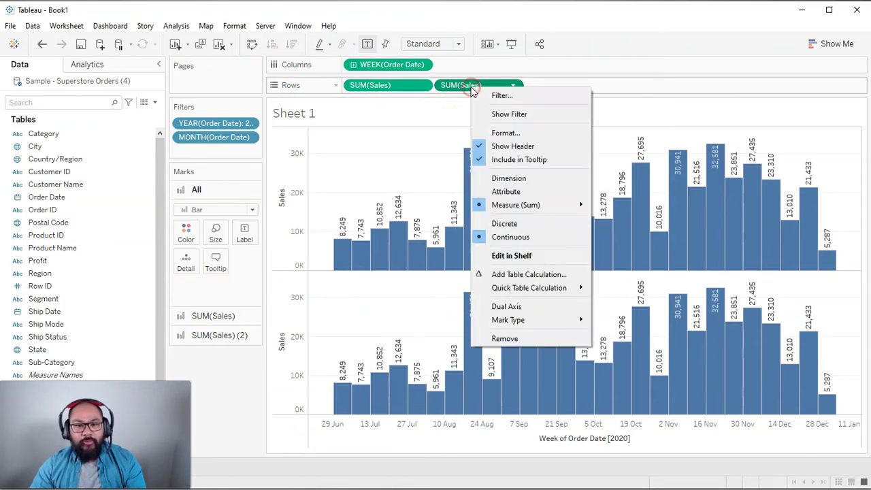
{"action": "mouse_move", "coordinate": [537, 287]}
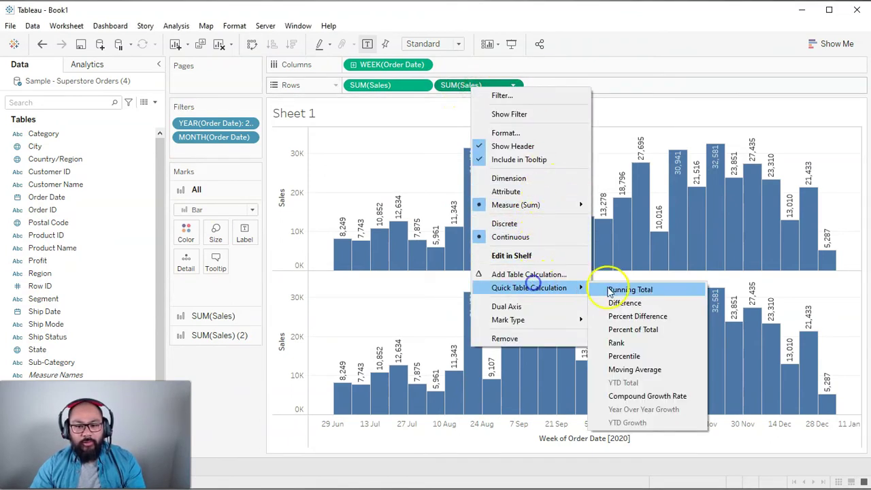
{"action": "left_click", "coordinate": [629, 290]}
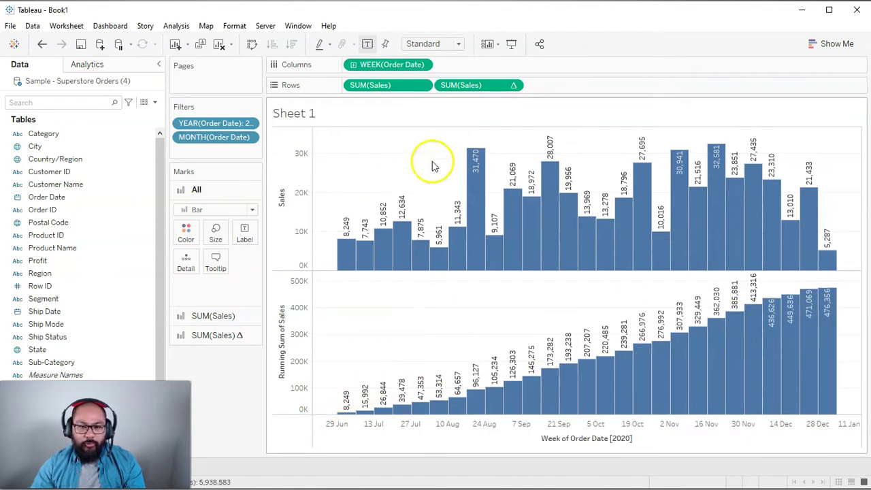
{"action": "left_click_drag", "start_coordinate": [794, 146], "coordinate": [762, 140]}
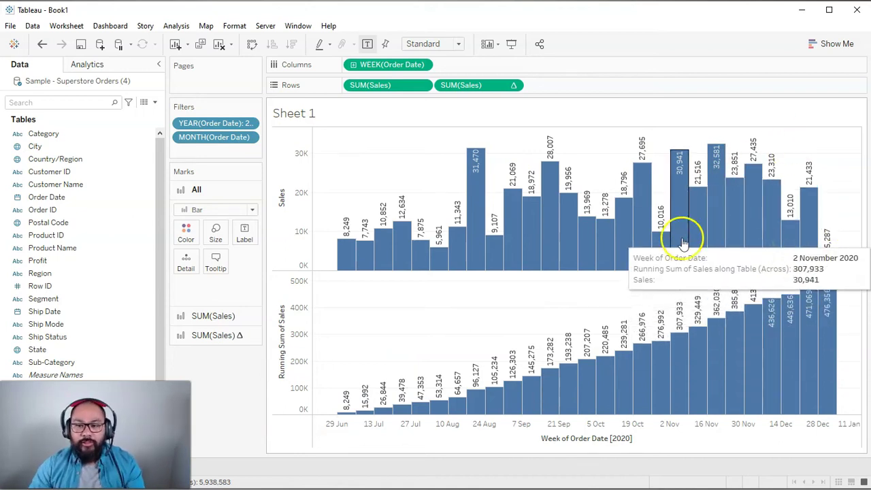
{"action": "left_click_drag", "start_coordinate": [841, 188], "coordinate": [804, 262]}
{"action": "left_click", "coordinate": [843, 202]}
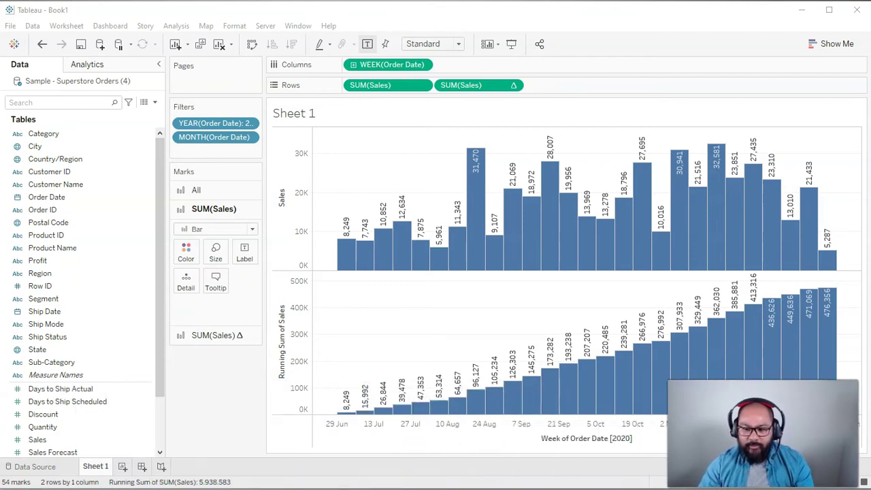
On a new Sheet 2, put SUM(Sales) on Rows with the mark type set to Bar
{"action": "left_click", "coordinate": [123, 466]}
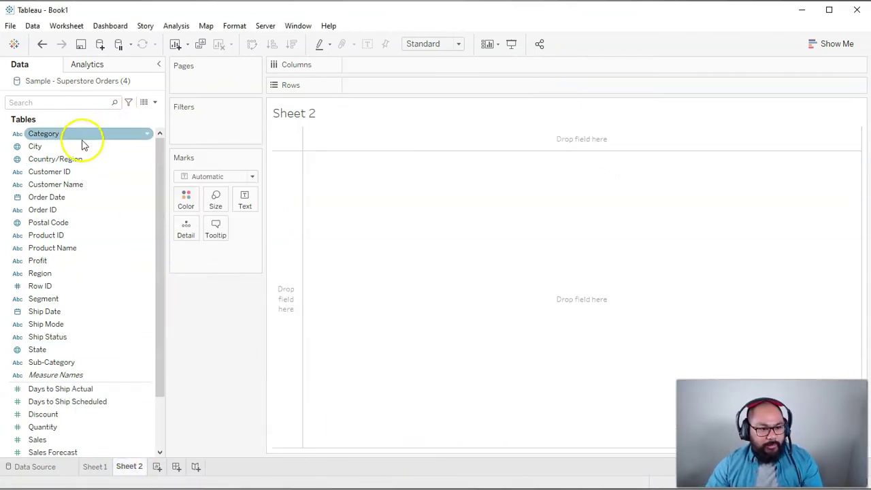
{"action": "left_click", "coordinate": [60, 366]}
{"action": "left_click", "coordinate": [66, 440]}
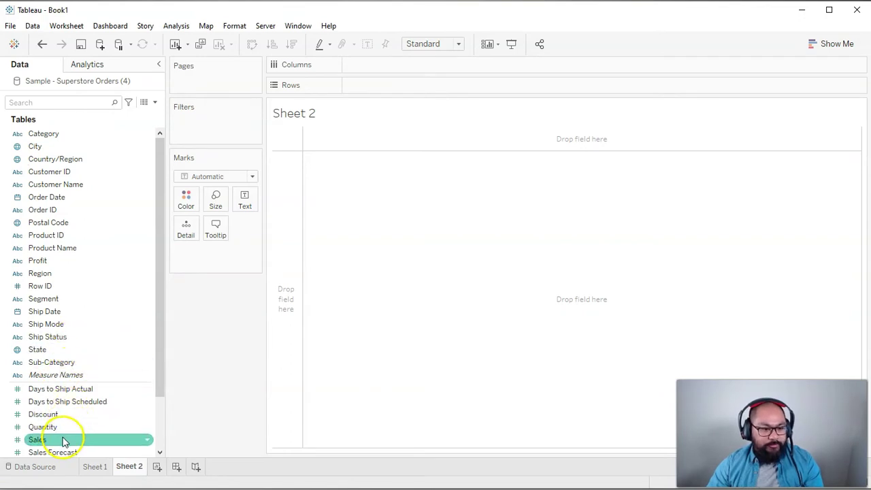
{"action": "left_click", "coordinate": [64, 440]}
{"action": "mouse_move", "coordinate": [68, 442]}
{"action": "left_mouse_down"}
{"action": "mouse_move", "coordinate": [391, 170]}
{"action": "mouse_move", "coordinate": [388, 87]}
{"action": "left_mouse_up"}
{"action": "left_click", "coordinate": [240, 177]}
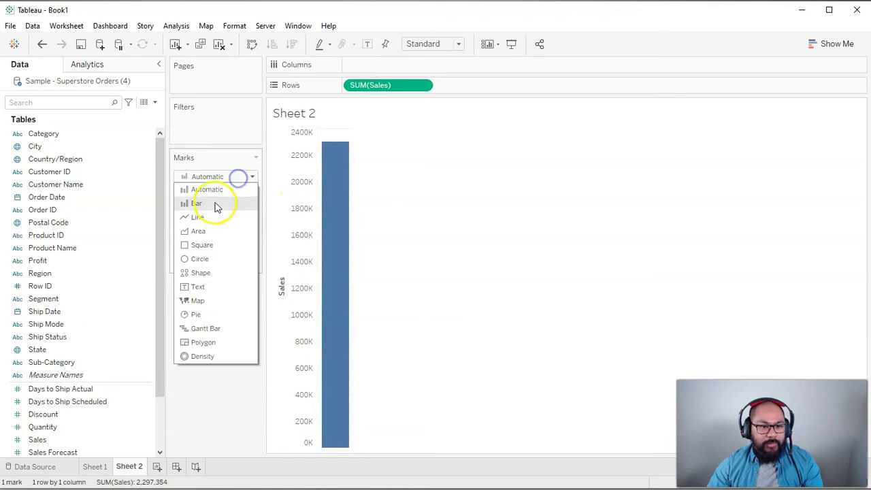
{"action": "left_click", "coordinate": [214, 204]}
Add Order Date to Columns as Week Number, giving 209 weekly bars from 2017–2020
{"action": "left_click", "coordinate": [46, 197]}
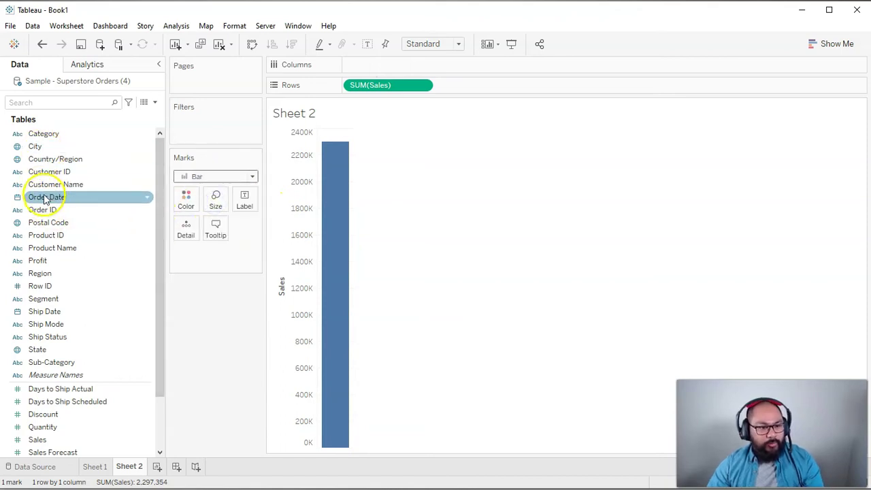
{"action": "left_click_drag", "start_coordinate": [45, 202], "coordinate": [365, 68]}
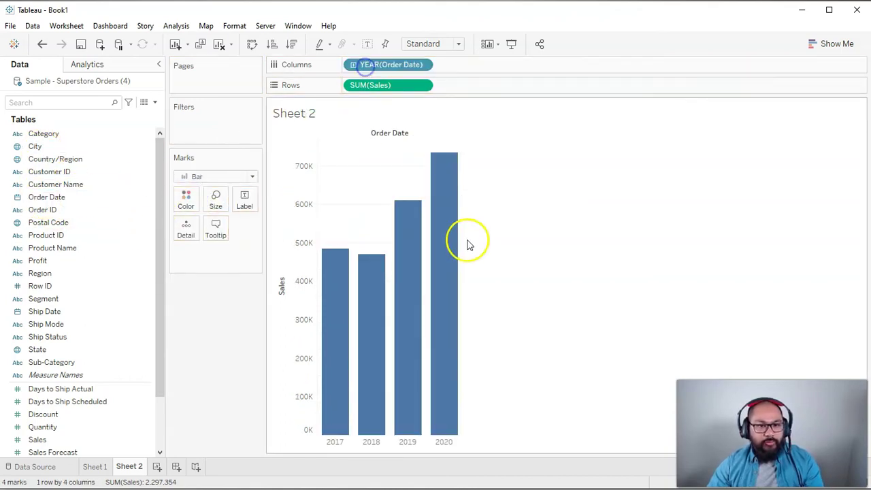
{"action": "right_click", "coordinate": [379, 70]}
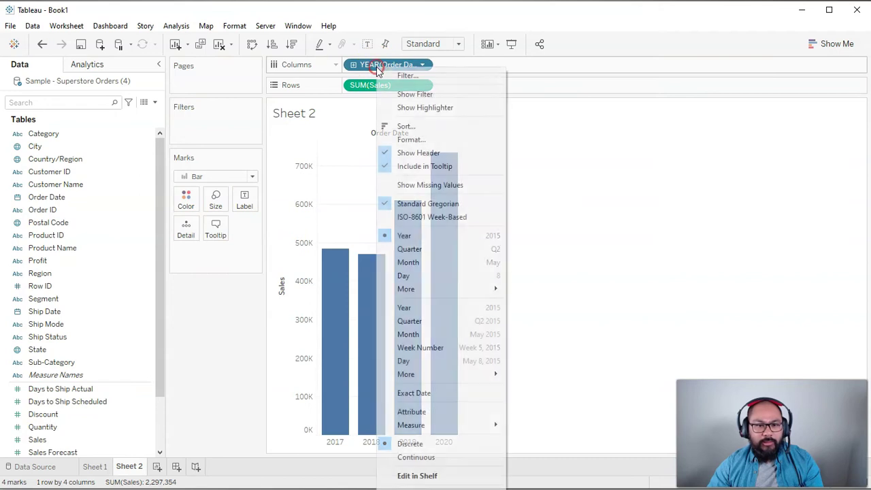
{"action": "left_click", "coordinate": [440, 356]}
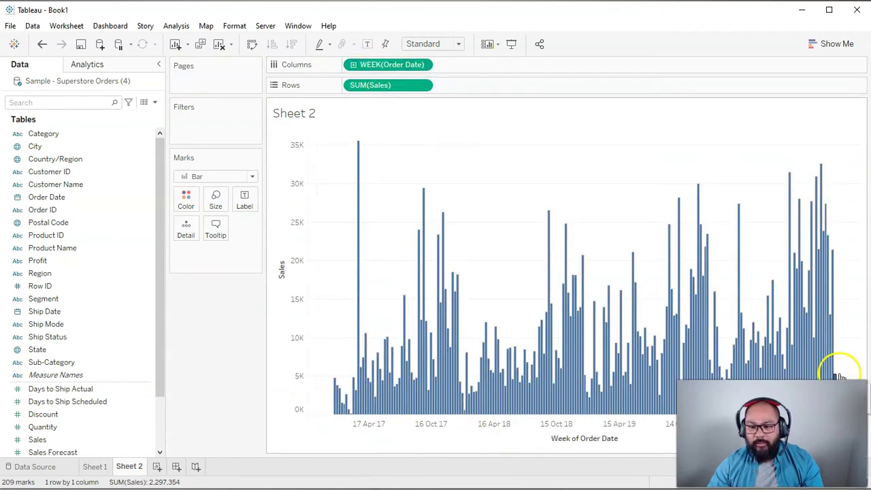
{"action": "mouse_move", "coordinate": [839, 389]}
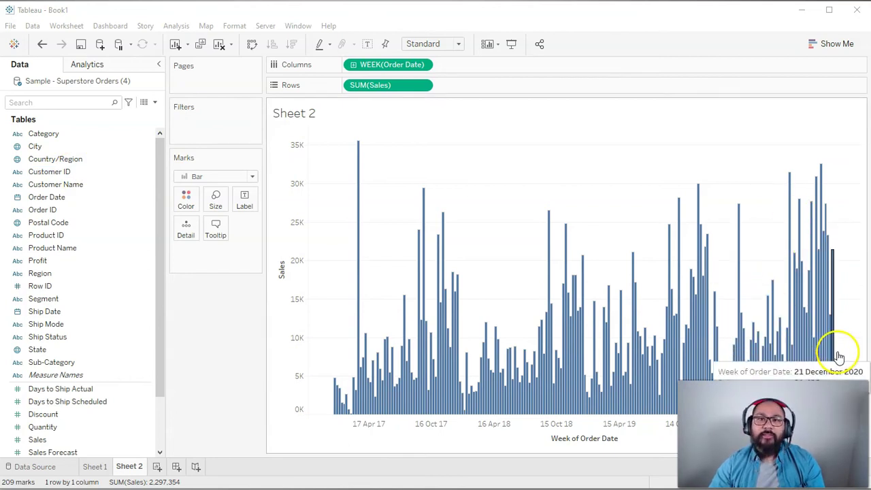
{"action": "left_click", "coordinate": [61, 197]}
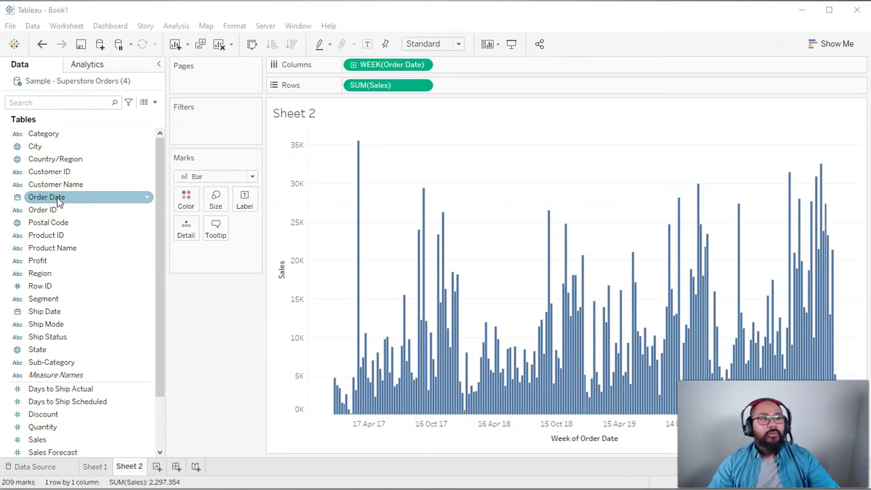
{"action": "left_click", "coordinate": [211, 168]}
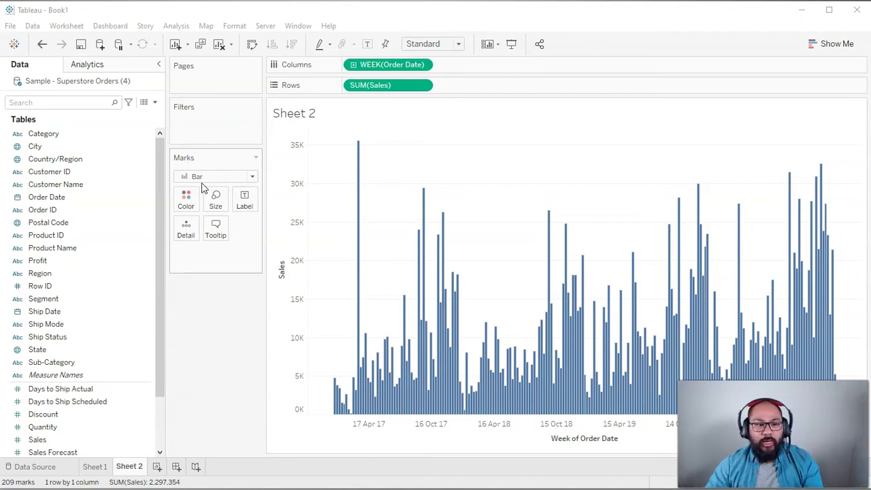
{"action": "left_click", "coordinate": [89, 197]}
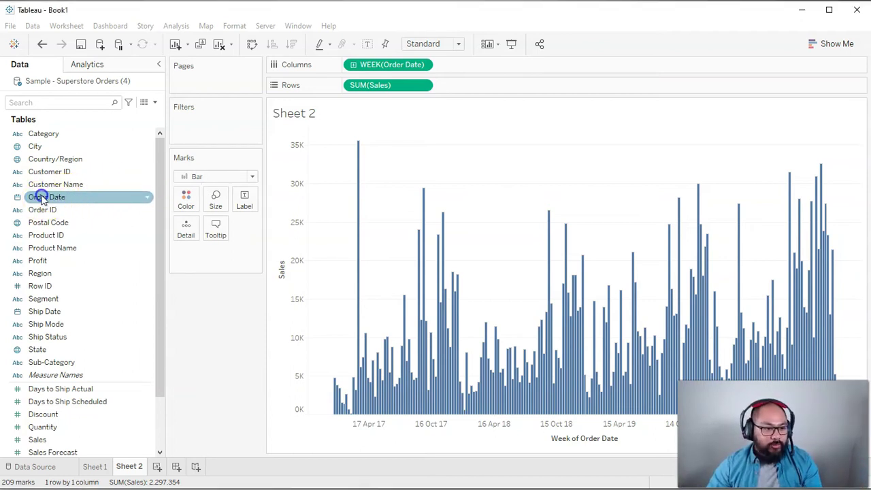
Add Order Date to the Filters shelf as a Relative Date filter and open its settings
{"action": "left_click_drag", "start_coordinate": [45, 196], "coordinate": [205, 127]}
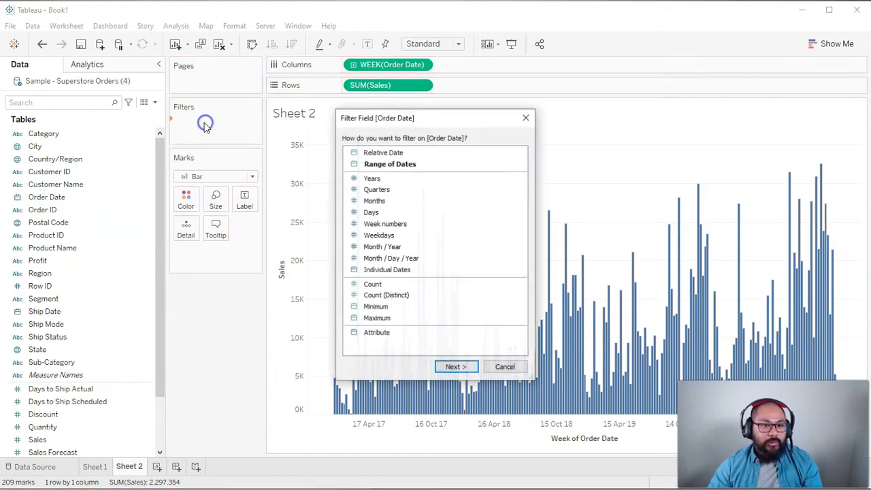
{"action": "left_click", "coordinate": [408, 164]}
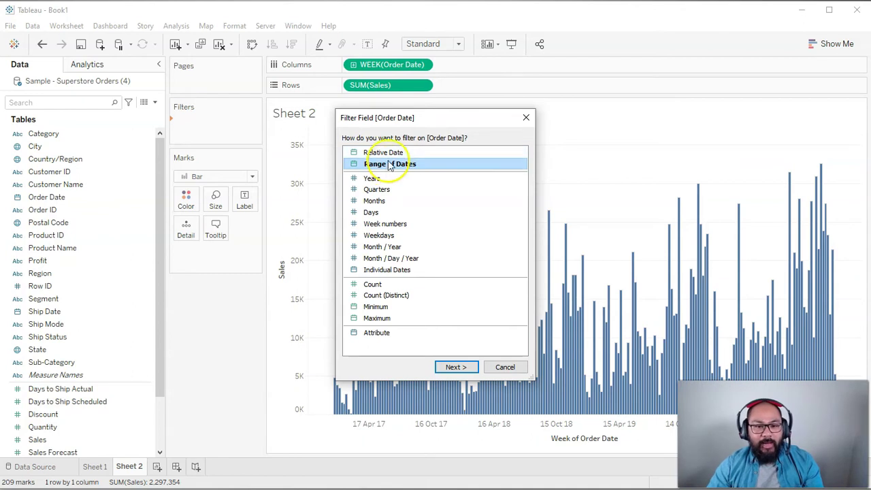
{"action": "left_click", "coordinate": [389, 153]}
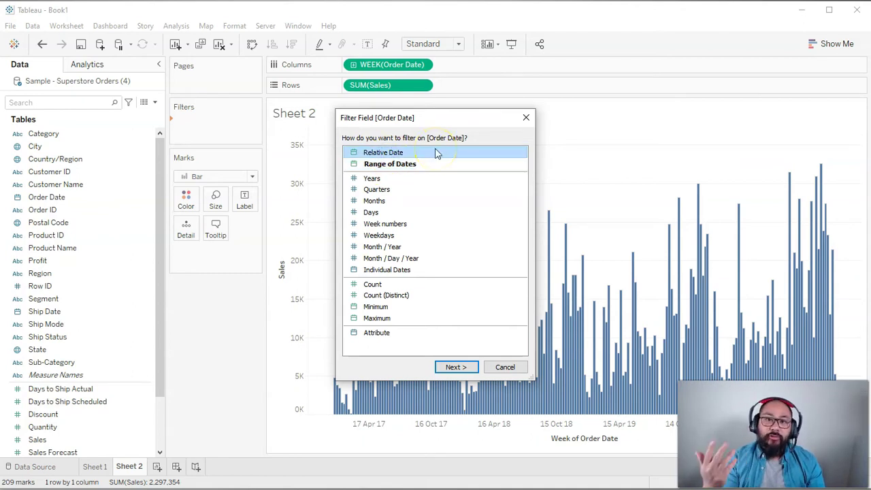
{"action": "left_click", "coordinate": [408, 164]}
{"action": "left_click", "coordinate": [420, 154]}
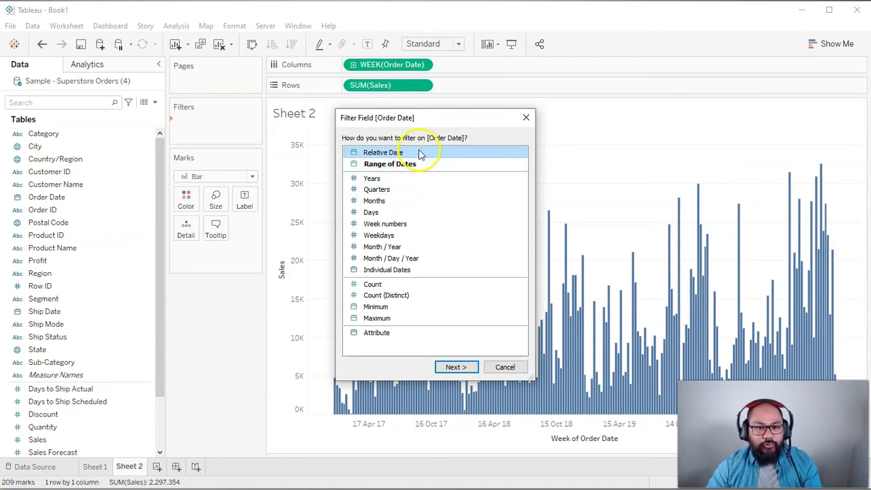
{"action": "double_click", "coordinate": [419, 154]}
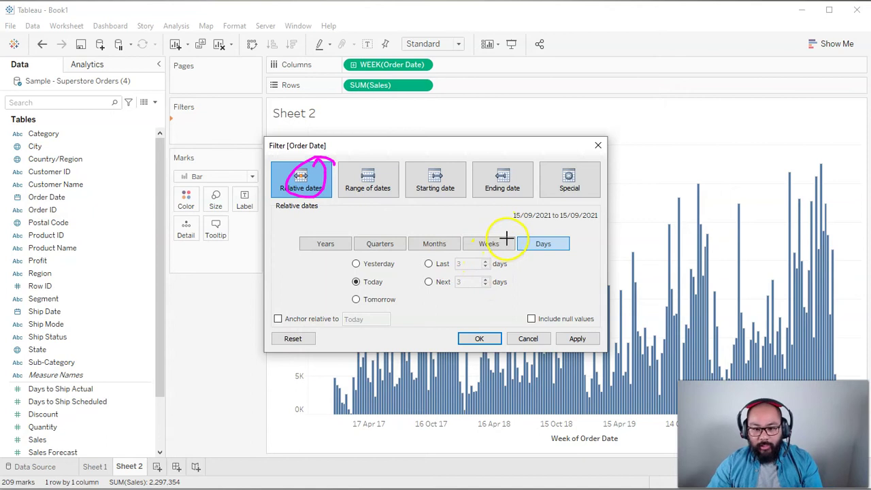
Set the Order Date filter to Weeks, Last 2, covering 6/09/2021 to 19/09/2021
{"action": "key", "text": "Escape"}
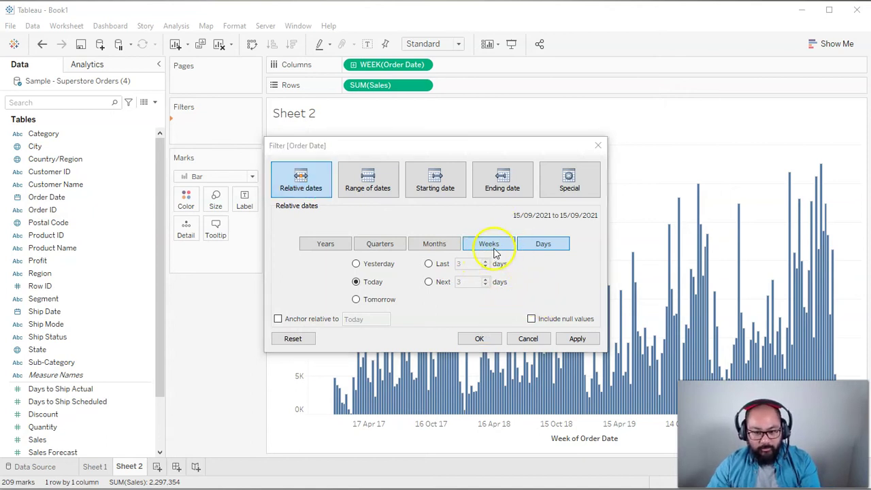
{"action": "left_click", "coordinate": [491, 245]}
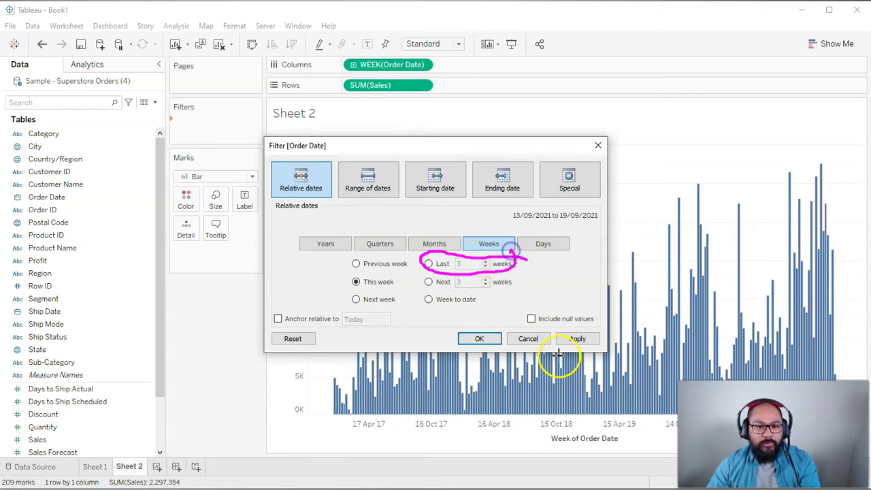
{"action": "key", "text": "Escape"}
{"action": "left_click", "coordinate": [429, 263]}
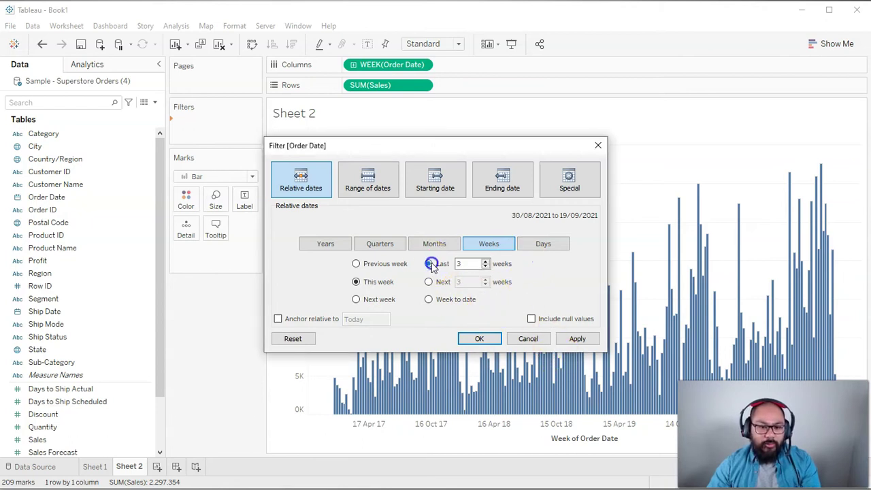
{"action": "left_click", "coordinate": [485, 267]}
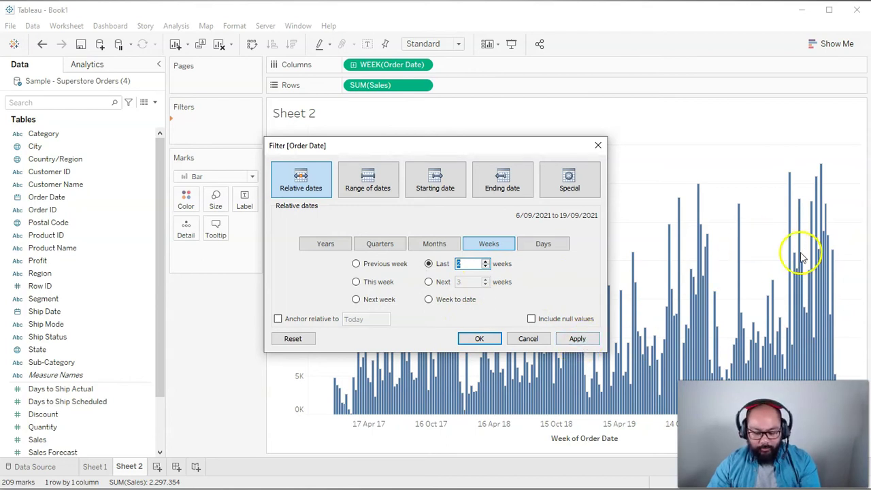
{"action": "left_click_drag", "start_coordinate": [855, 258], "coordinate": [850, 253]}
{"action": "key", "text": "Escape"}
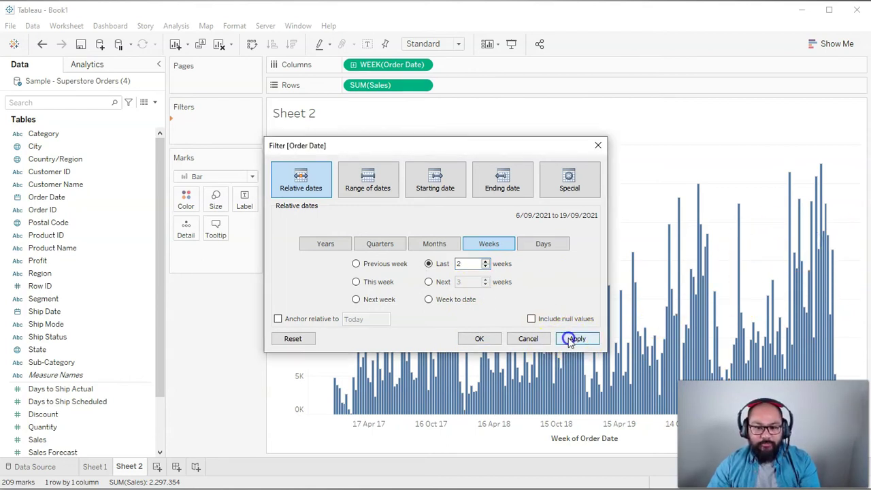
Anchor the relative Order Date filter to 28 December 2020 and apply it
{"action": "left_click", "coordinate": [575, 339]}
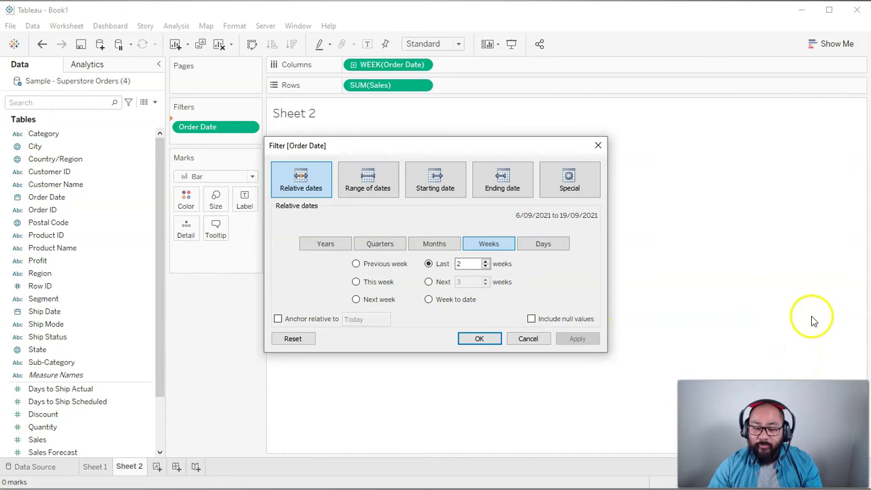
{"action": "left_click", "coordinate": [279, 319]}
{"action": "left_click", "coordinate": [384, 319]}
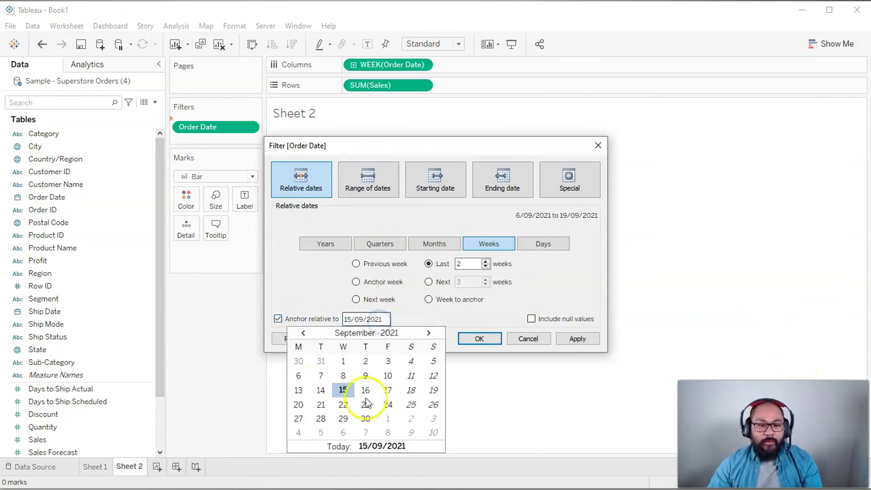
{"action": "left_click", "coordinate": [304, 333]}
{"action": "left_click", "coordinate": [303, 333]}
{"action": "left_click", "coordinate": [303, 333]}
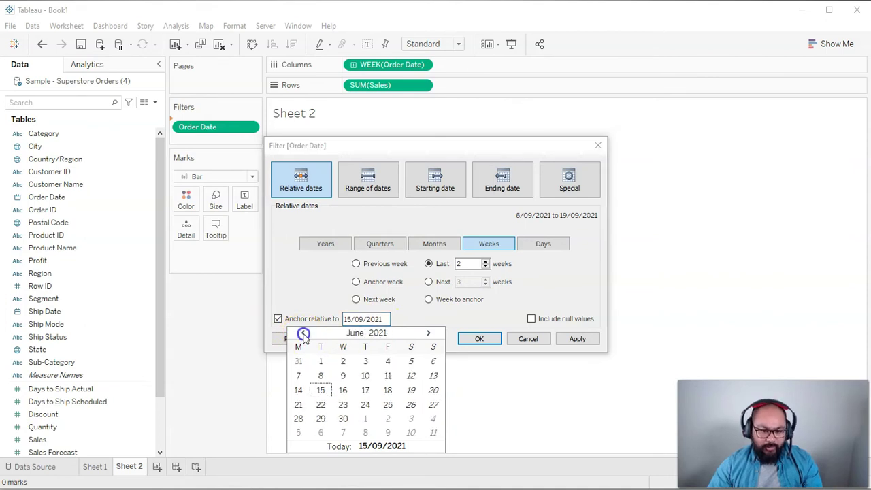
{"action": "left_click", "coordinate": [303, 333]}
{"action": "left_click", "coordinate": [303, 333]}
{"action": "left_click", "coordinate": [303, 334]}
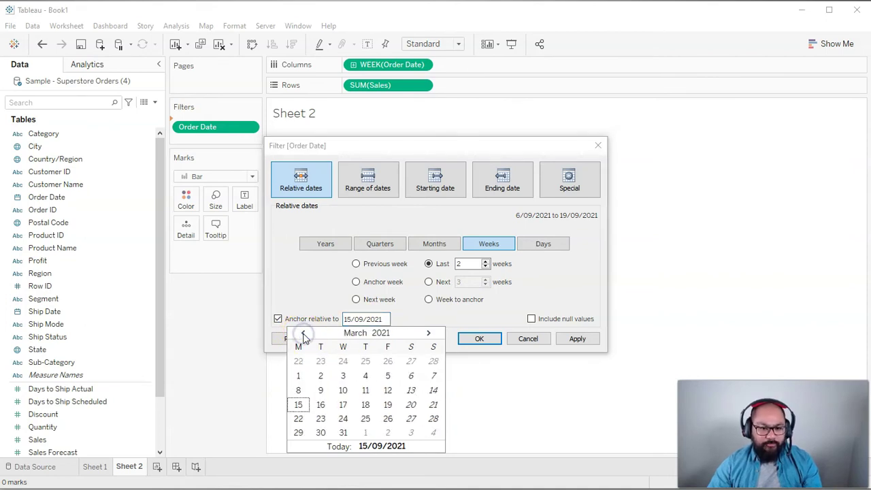
{"action": "left_click", "coordinate": [304, 334]}
{"action": "left_click", "coordinate": [304, 333]}
{"action": "left_click", "coordinate": [303, 333]}
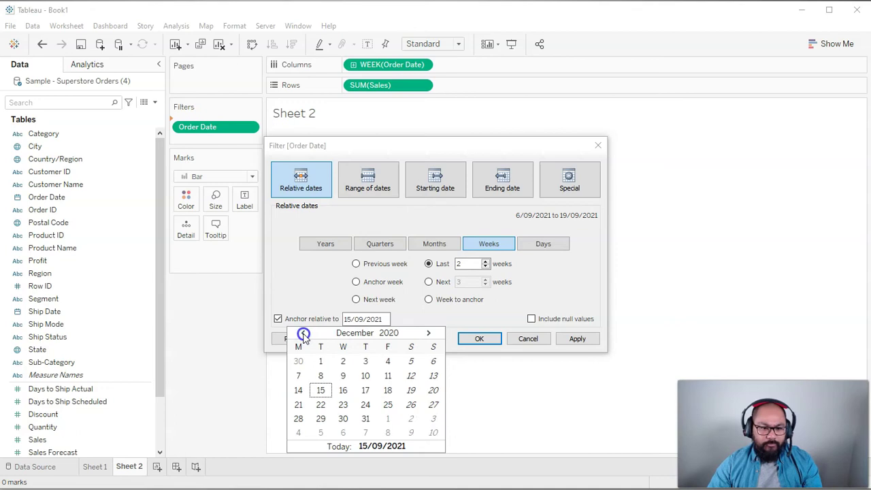
{"action": "left_click", "coordinate": [297, 418]}
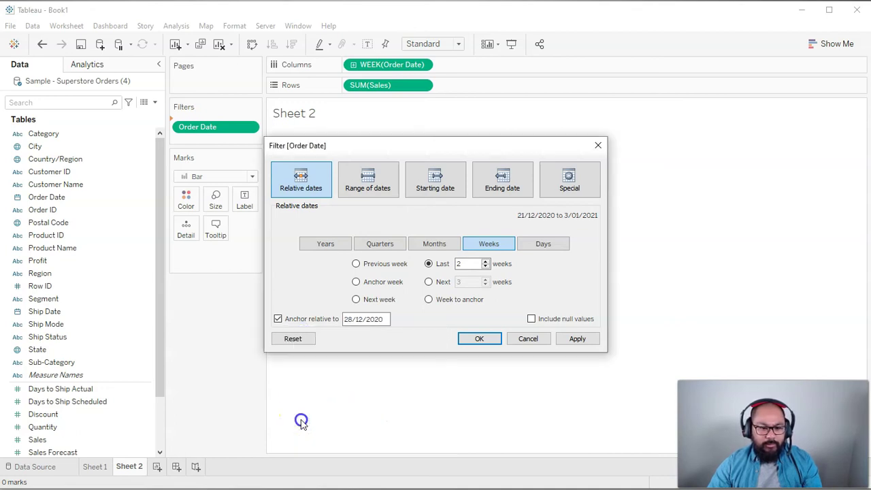
{"action": "left_click", "coordinate": [574, 339]}
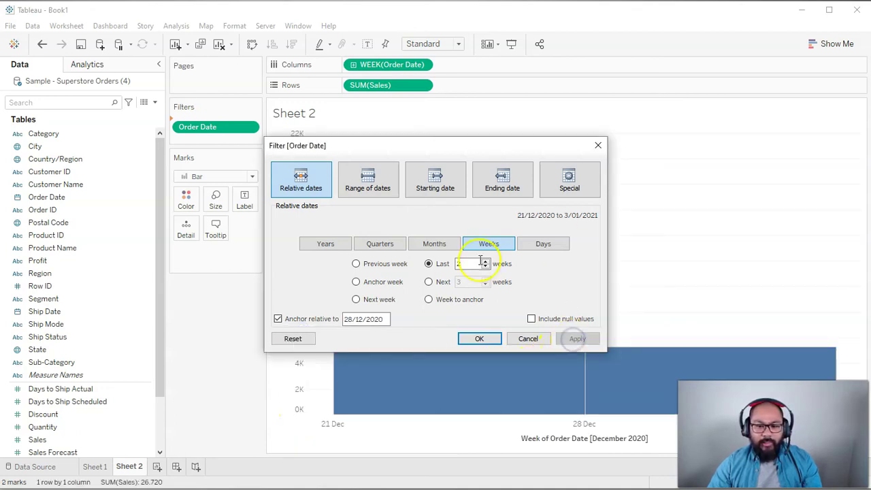
Confirm the Order Date filter and show sales values as labels on Sheet 2's bars
{"action": "left_click", "coordinate": [470, 338]}
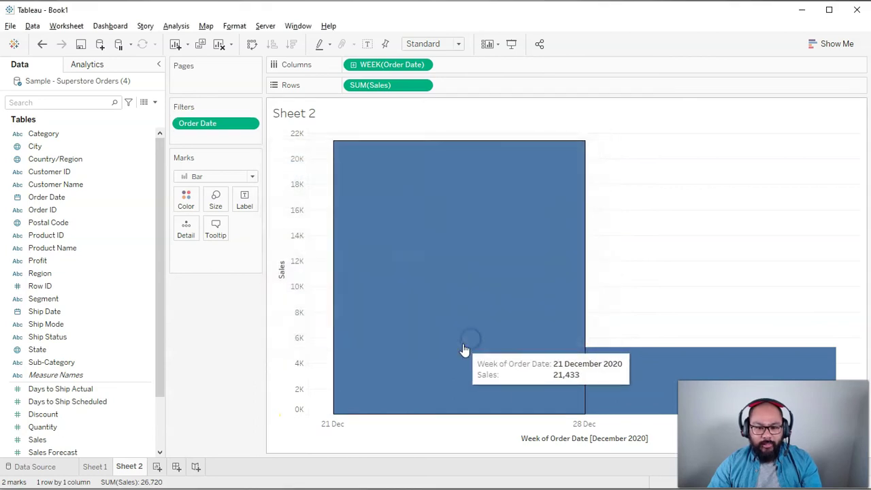
{"action": "left_click_drag", "start_coordinate": [490, 146], "coordinate": [474, 112]}
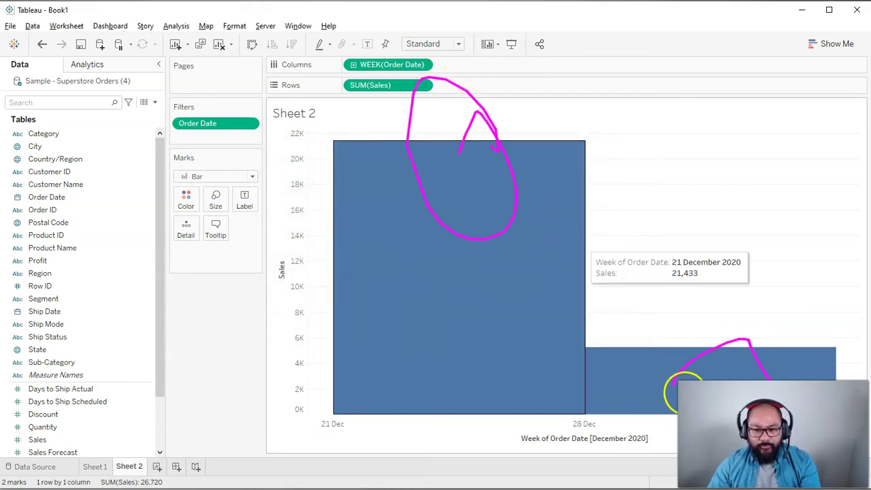
{"action": "key", "text": "e"}
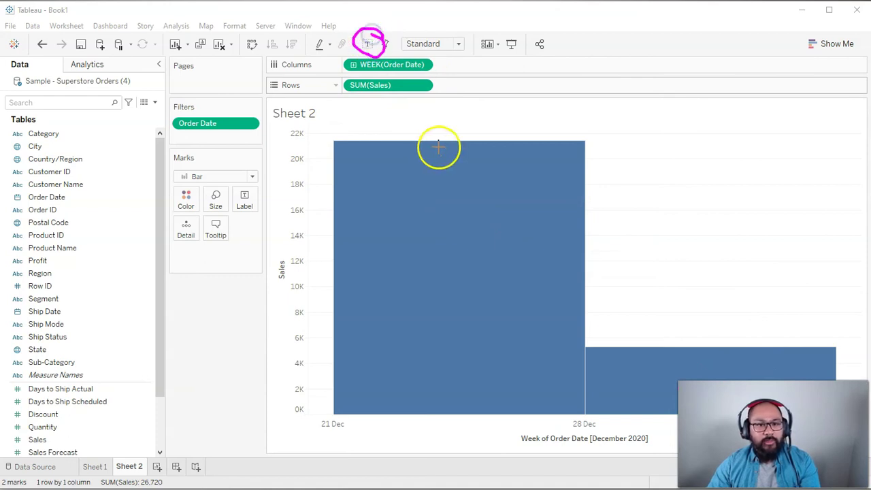
{"action": "left_click", "coordinate": [368, 43]}
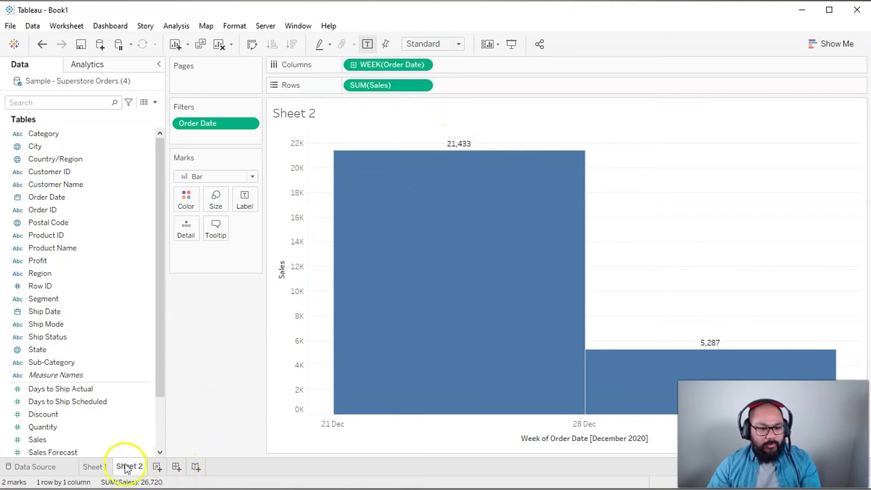
On Sheet 1, inspect the 21 Dec and 28 Dec weekly bars, then clear the selection
{"action": "left_click", "coordinate": [95, 468]}
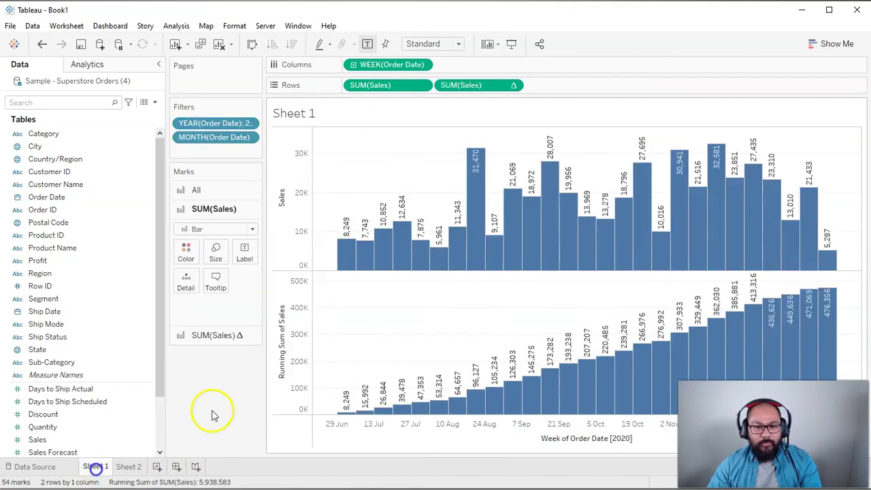
{"action": "left_click", "coordinate": [809, 195]}
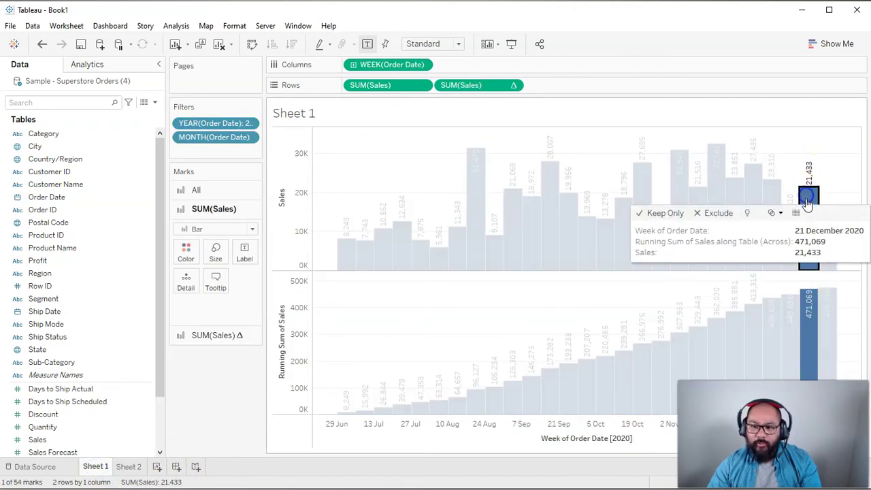
{"action": "left_click", "coordinate": [831, 262]}
{"action": "left_click", "coordinate": [847, 206]}
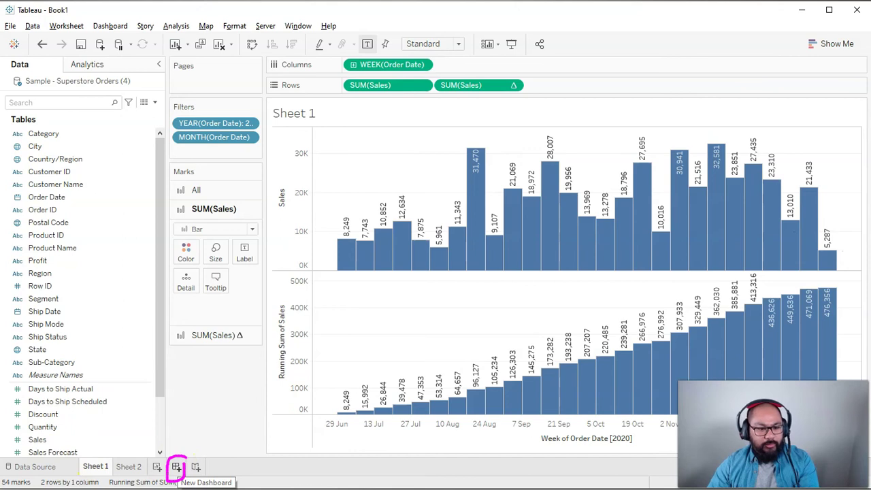
Create a new dashboard with Sheet 1 on the left and Sheet 2 on the right
{"action": "left_click", "coordinate": [176, 466]}
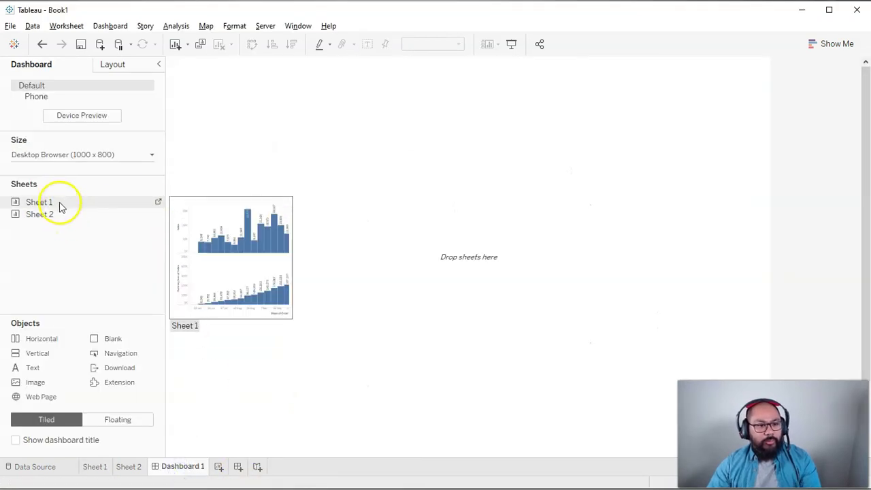
{"action": "left_click_drag", "start_coordinate": [59, 204], "coordinate": [218, 189]}
{"action": "left_click_drag", "start_coordinate": [95, 215], "coordinate": [662, 204]}
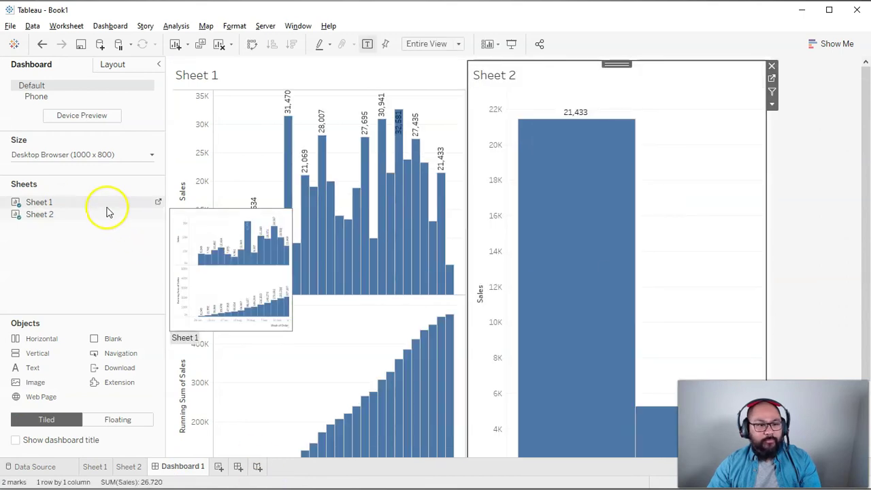
Set the dashboard size to 1100 x 600 and narrow the Sheet 2 panel
{"action": "left_click", "coordinate": [102, 154]}
{"action": "left_click", "coordinate": [143, 229]}
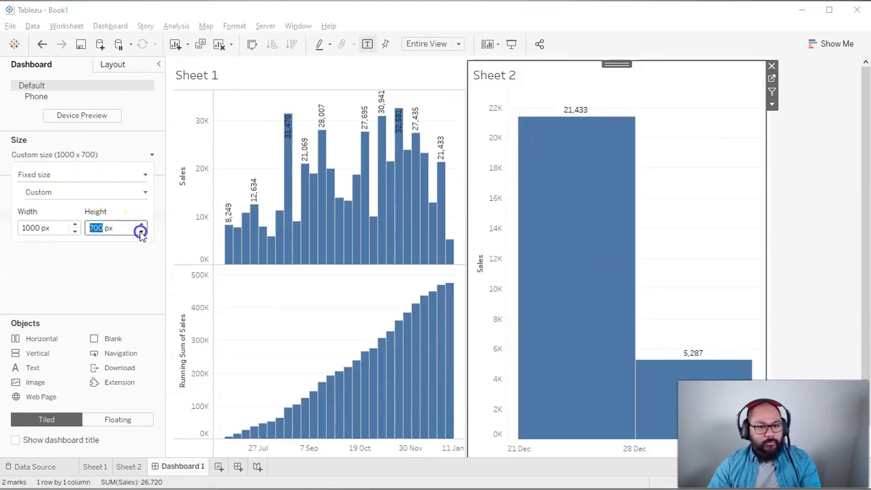
{"action": "left_click", "coordinate": [399, 292]}
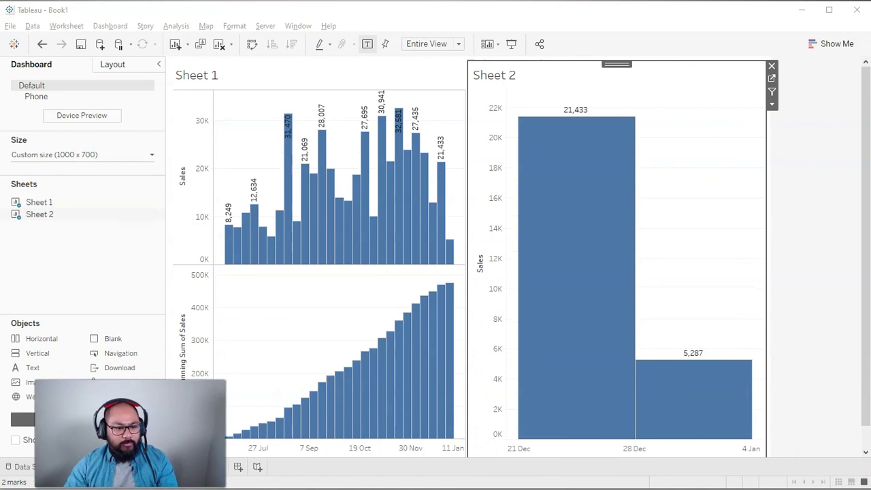
{"action": "left_click", "coordinate": [152, 155]}
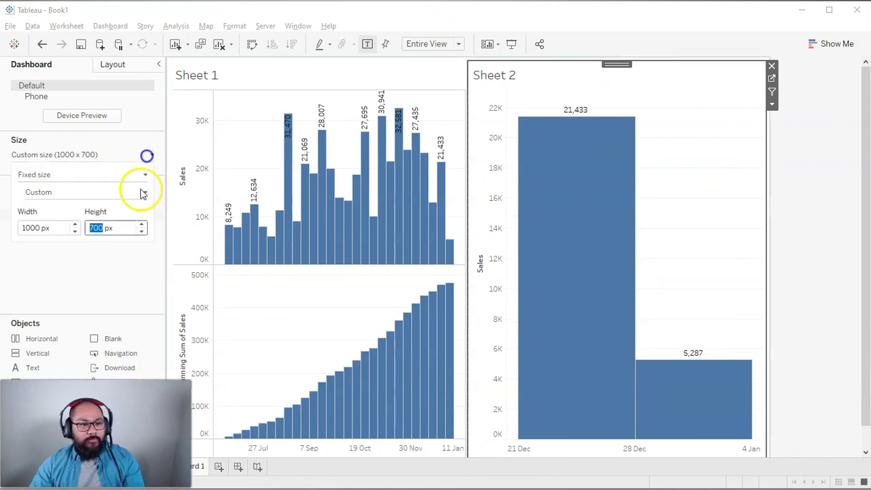
{"action": "left_click", "coordinate": [142, 231]}
{"action": "left_click", "coordinate": [75, 227]}
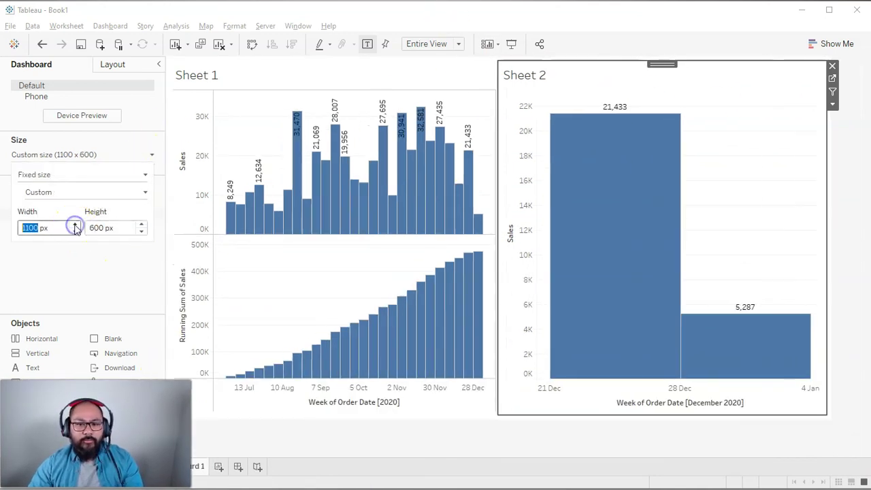
{"action": "left_click_drag", "start_coordinate": [497, 184], "coordinate": [696, 194]}
Replace Sheet 2's default title with 'Last 2 Weeks Running Total' on the dashboard
{"action": "double_click", "coordinate": [759, 80]}
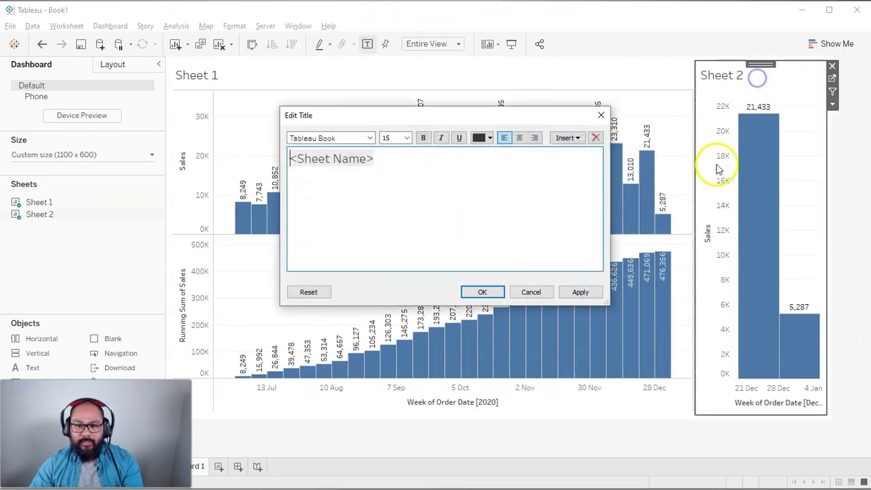
{"action": "key", "text": "ctrl+a"}
{"action": "type", "text": "L"}
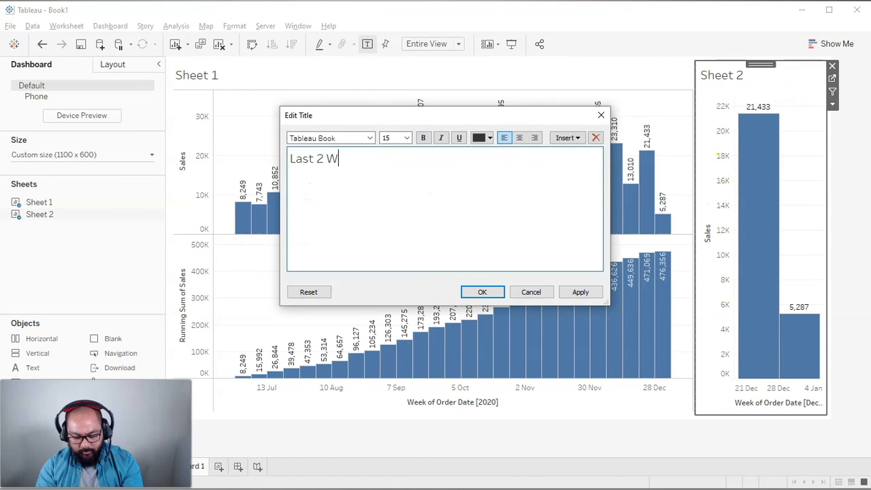
{"action": "left_click", "coordinate": [482, 292]}
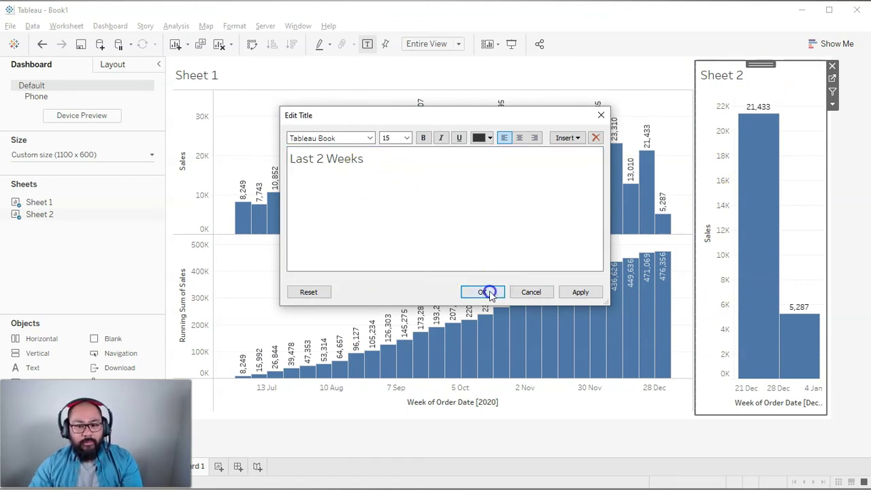
{"action": "double_click", "coordinate": [732, 79]}
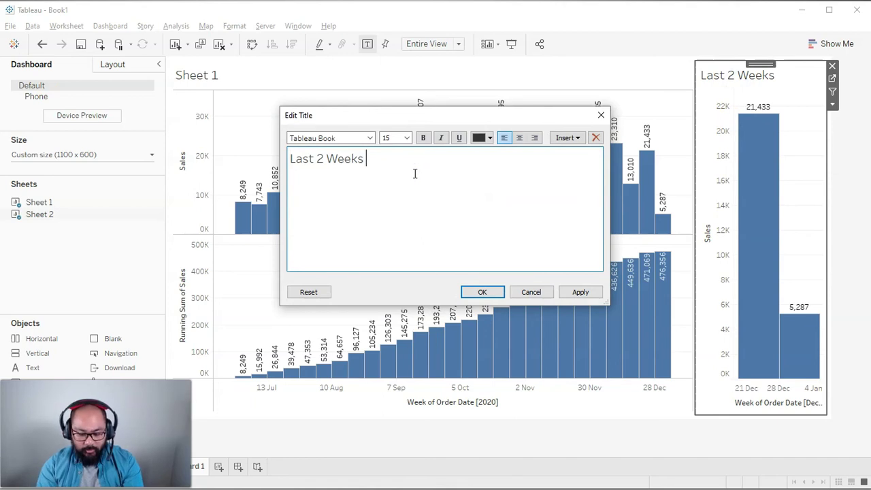
{"action": "type", "text": "Running Total"}
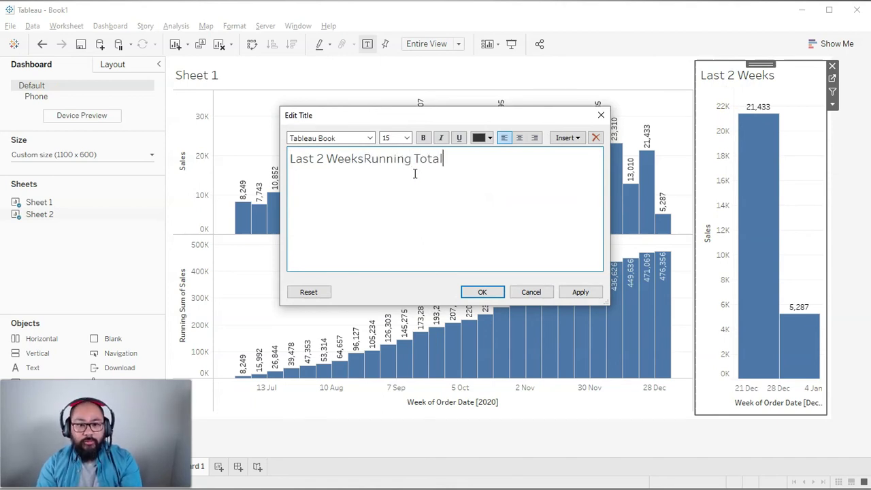
{"action": "left_click", "coordinate": [363, 158]}
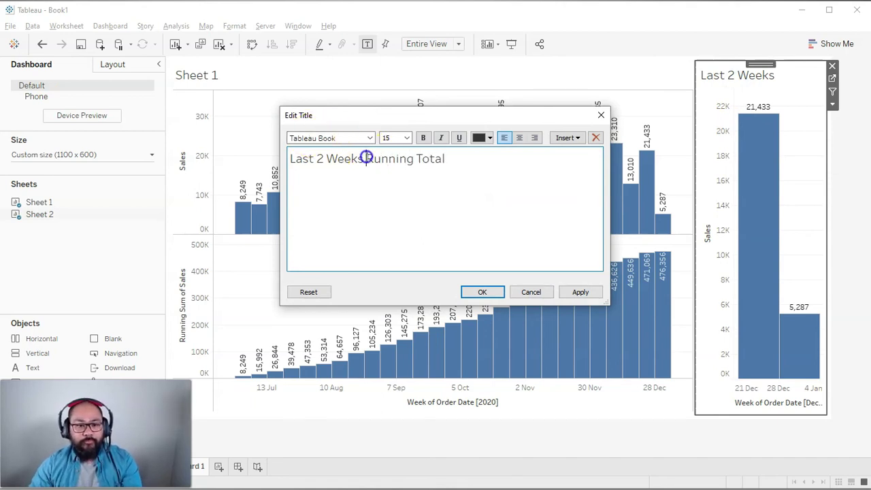
{"action": "left_click", "coordinate": [487, 291]}
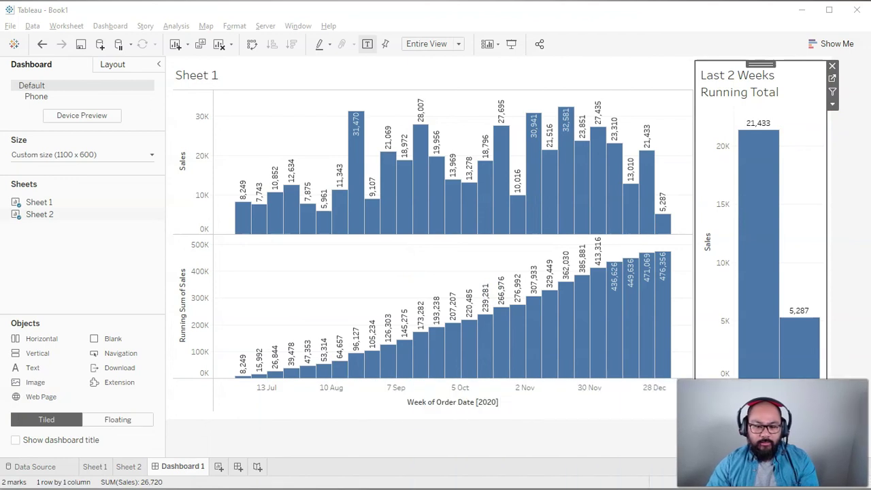
Apply a Running Total quick table calculation to Sheet 2's SUM(Sales), then go back to Dashboard 1
{"action": "left_click", "coordinate": [128, 466]}
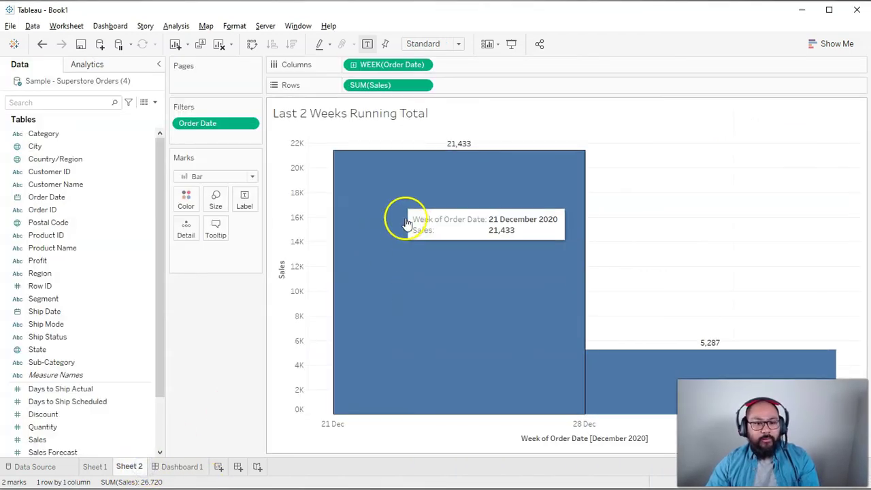
{"action": "right_click", "coordinate": [385, 84]}
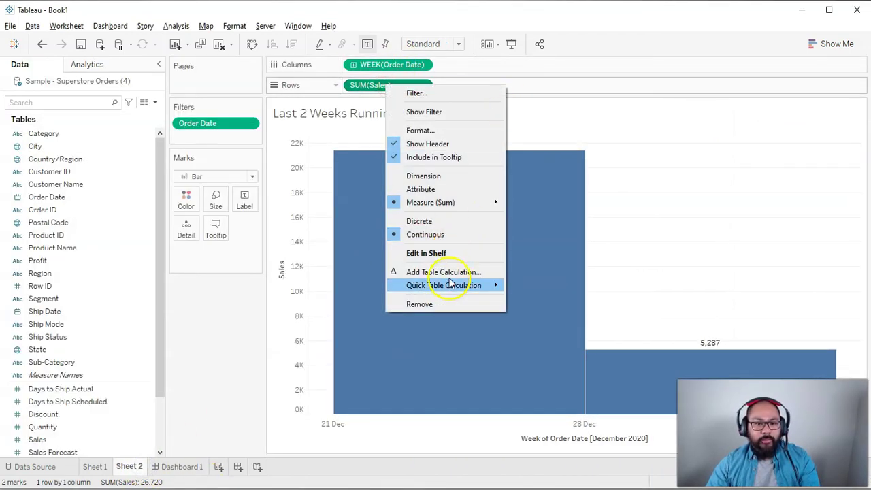
{"action": "mouse_move", "coordinate": [496, 286]}
{"action": "left_click", "coordinate": [547, 287]}
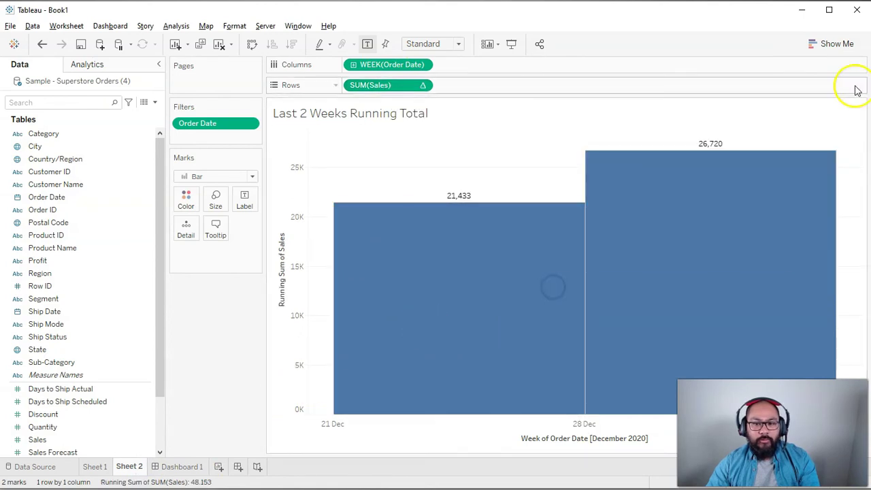
{"action": "left_click", "coordinate": [178, 465]}
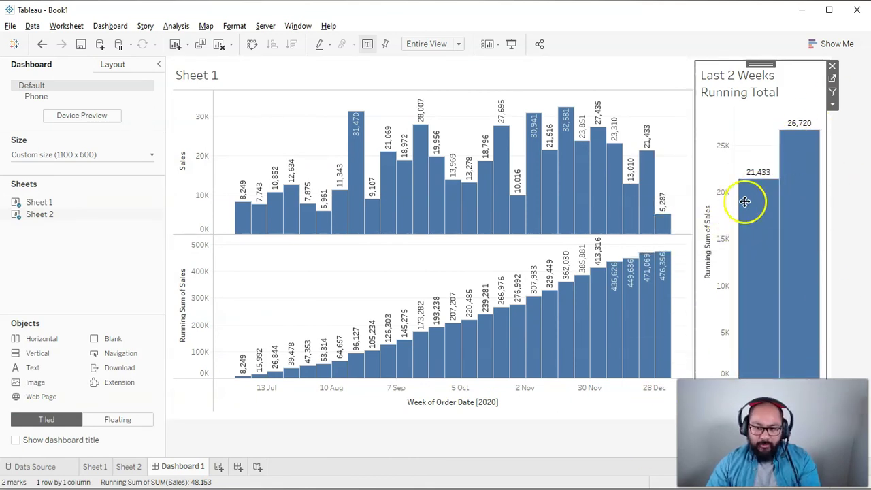
{"action": "mouse_move", "coordinate": [816, 123]}
{"action": "left_mouse_down"}
{"action": "mouse_move", "coordinate": [797, 118]}
{"action": "mouse_move", "coordinate": [816, 131]}
{"action": "left_mouse_up"}
{"action": "left_click_drag", "start_coordinate": [671, 247], "coordinate": [684, 266]}
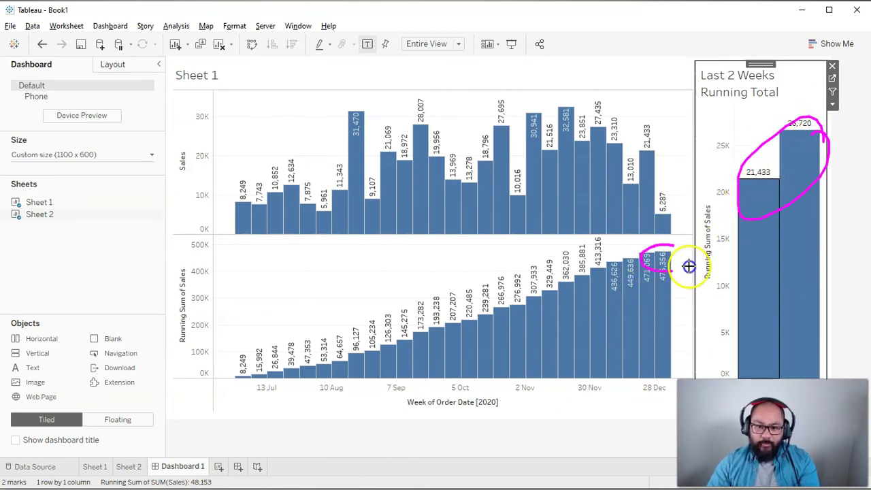
{"action": "mouse_move", "coordinate": [620, 251]}
{"action": "left_mouse_down"}
{"action": "mouse_move", "coordinate": [469, 279]}
{"action": "mouse_move", "coordinate": [247, 351]}
{"action": "mouse_move", "coordinate": [556, 342]}
{"action": "left_mouse_up"}
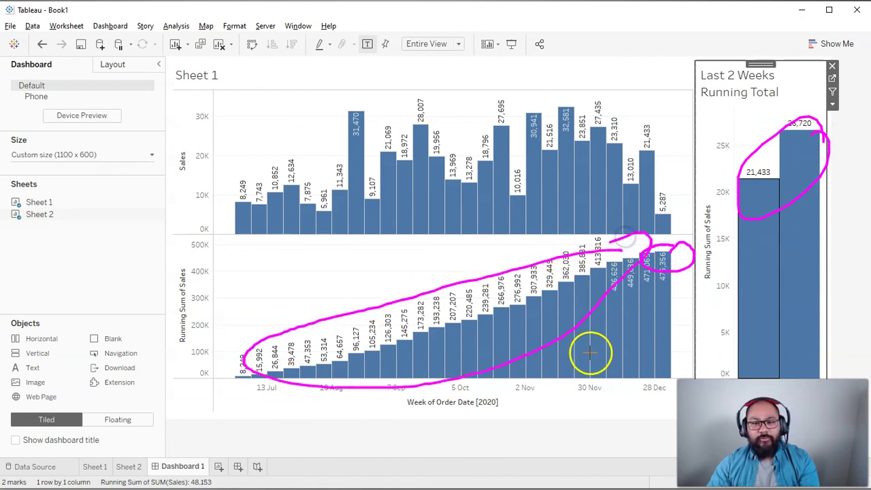
{"action": "key", "text": "Escape"}
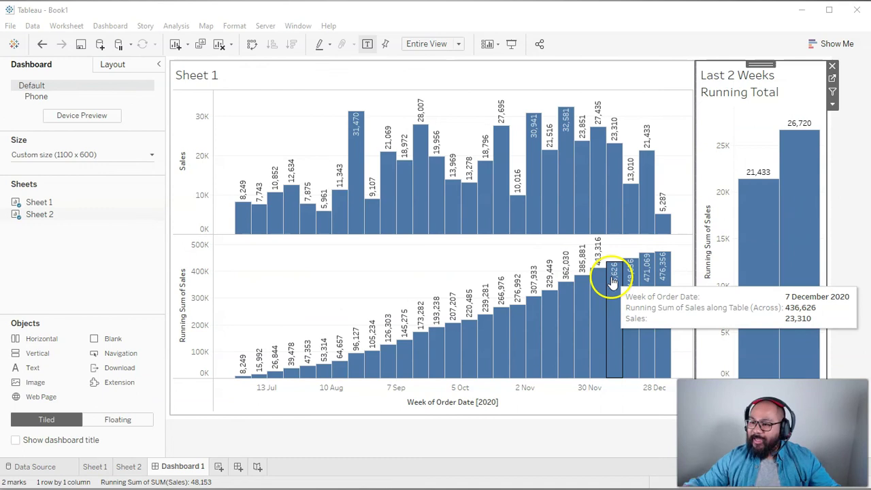